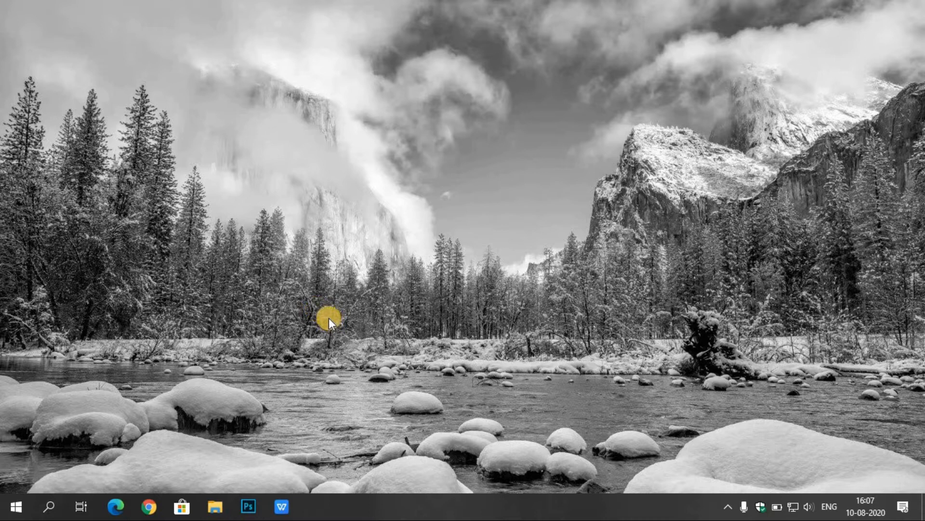
# Open Task Manager's list of startup programs and disable Delayed launcher
pyautogui.rightClick(448, 504)
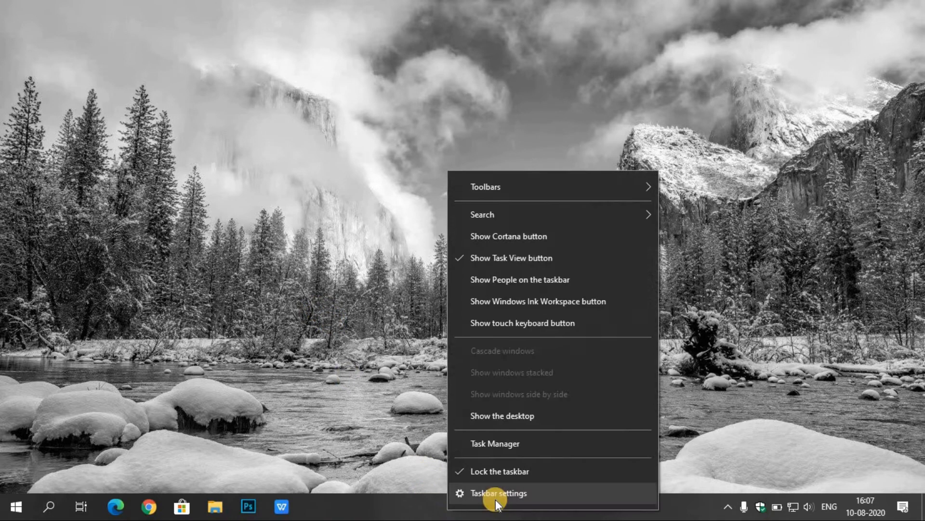
pyautogui.click(521, 447)
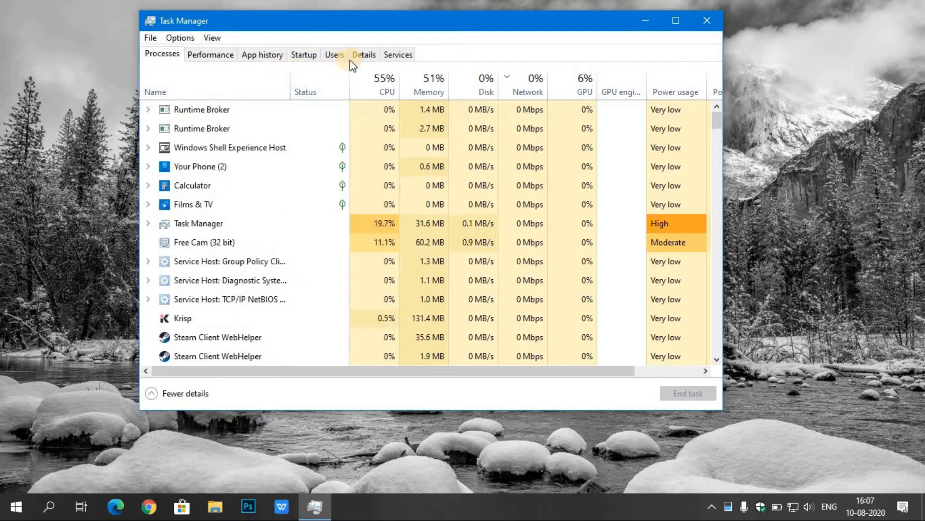
pyautogui.click(312, 54)
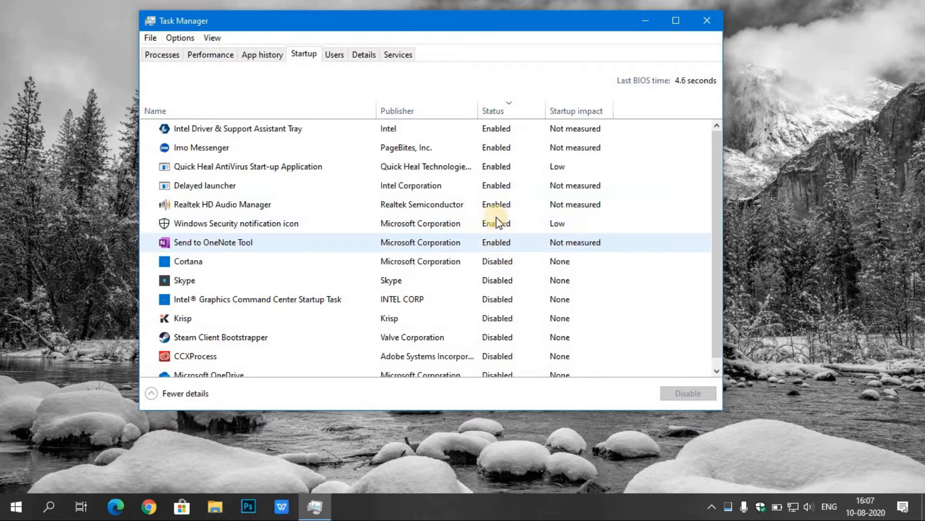
pyautogui.rightClick(489, 186)
pyautogui.click(538, 197)
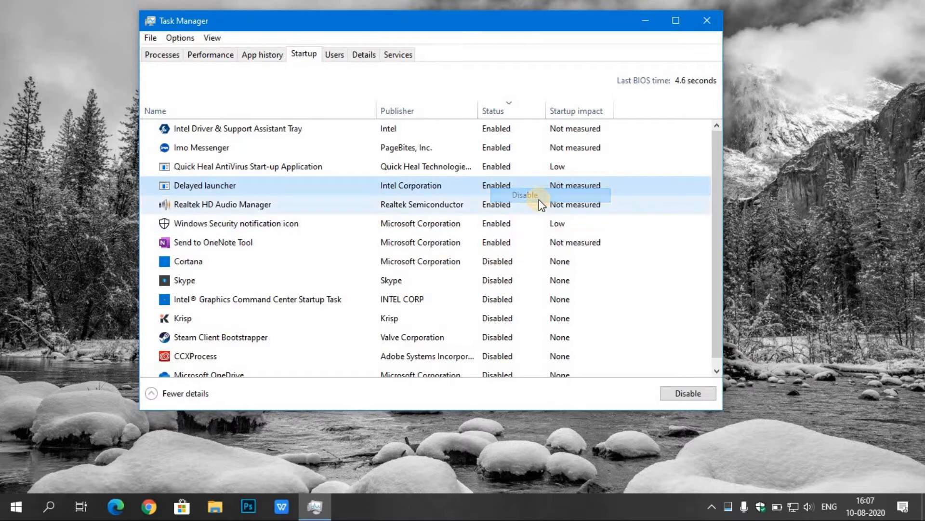
# Disable the Windows Security notification icon and Realtek HD Audio Manager startup entries
pyautogui.rightClick(498, 212)
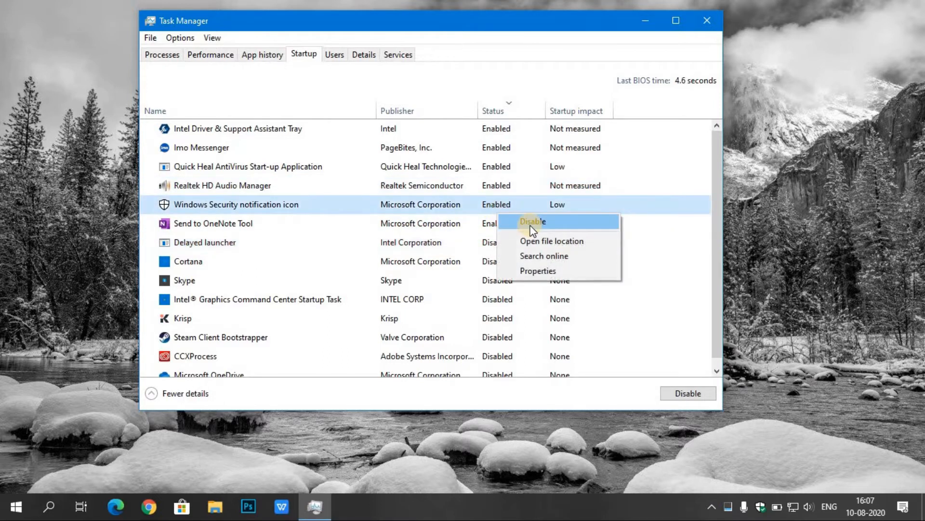
pyautogui.click(534, 222)
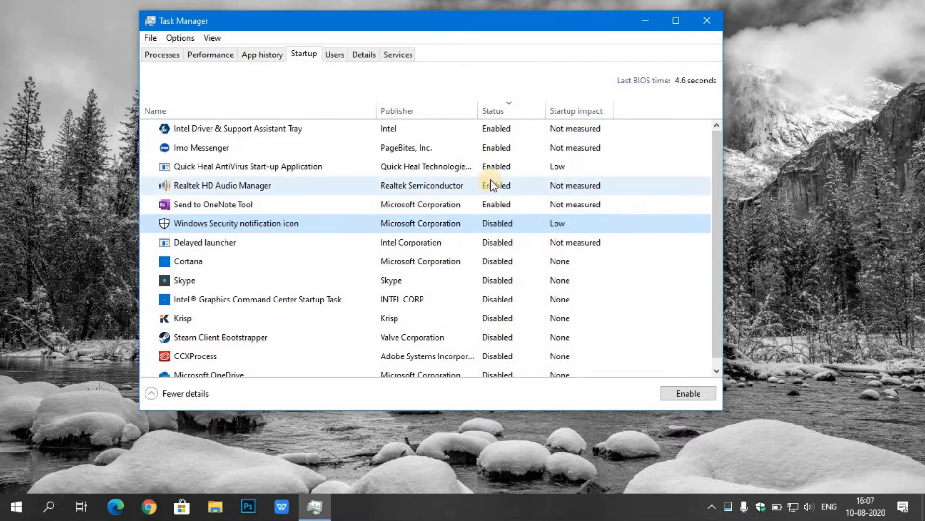
pyautogui.rightClick(499, 169)
pyautogui.click(405, 192)
pyautogui.rightClick(480, 195)
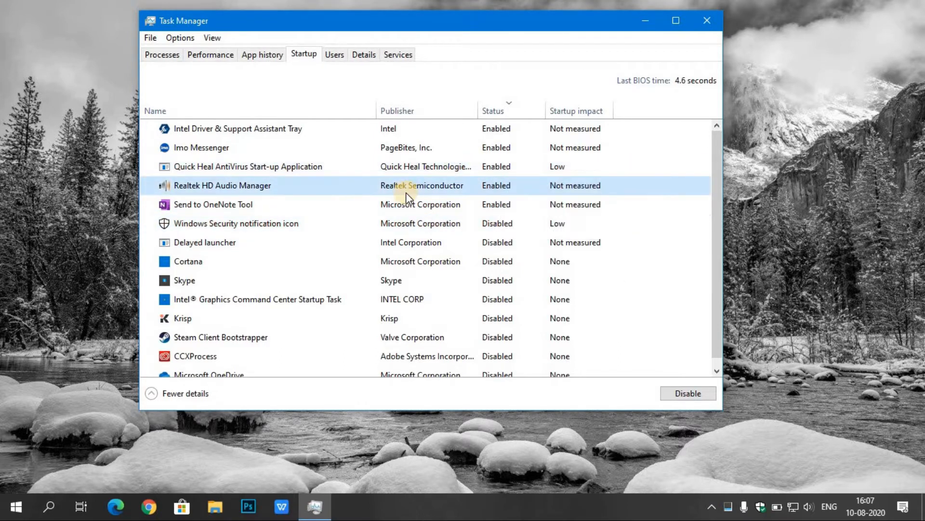
pyautogui.click(480, 201)
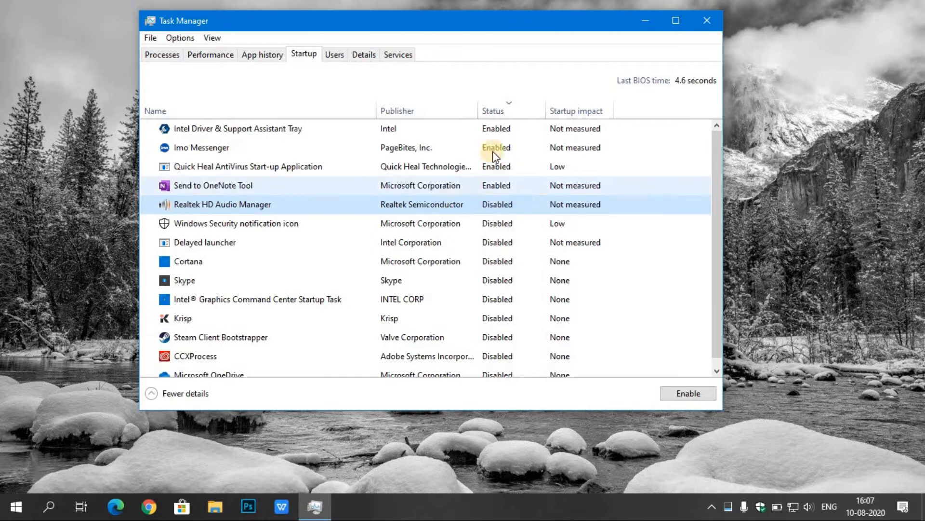
# Disable the Intel Driver & Support Assistant Tray, Send to OneNote Tool and Imo Messenger startup entries
pyautogui.rightClick(514, 127)
pyautogui.press('Escape')
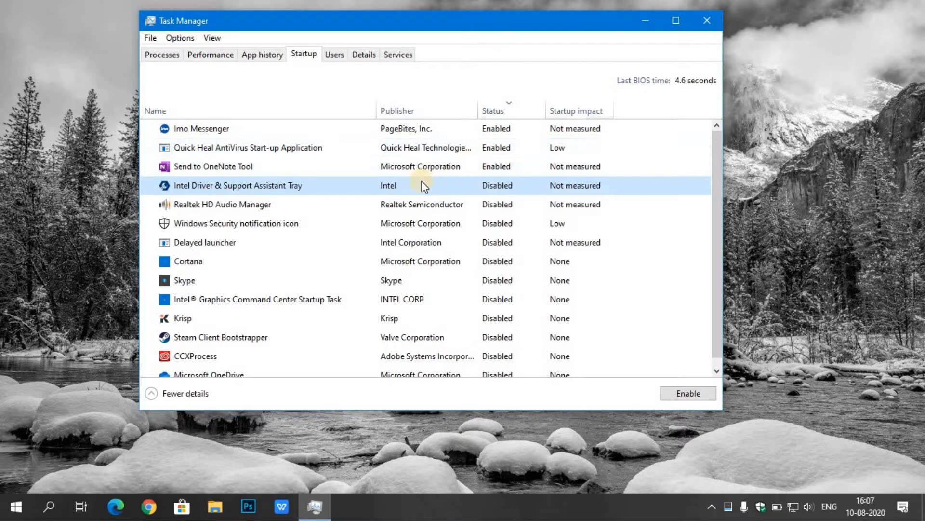
pyautogui.click(471, 171)
pyautogui.rightClick(470, 171)
pyautogui.click(505, 181)
pyautogui.click(485, 129)
pyautogui.rightClick(486, 130)
pyautogui.click(513, 144)
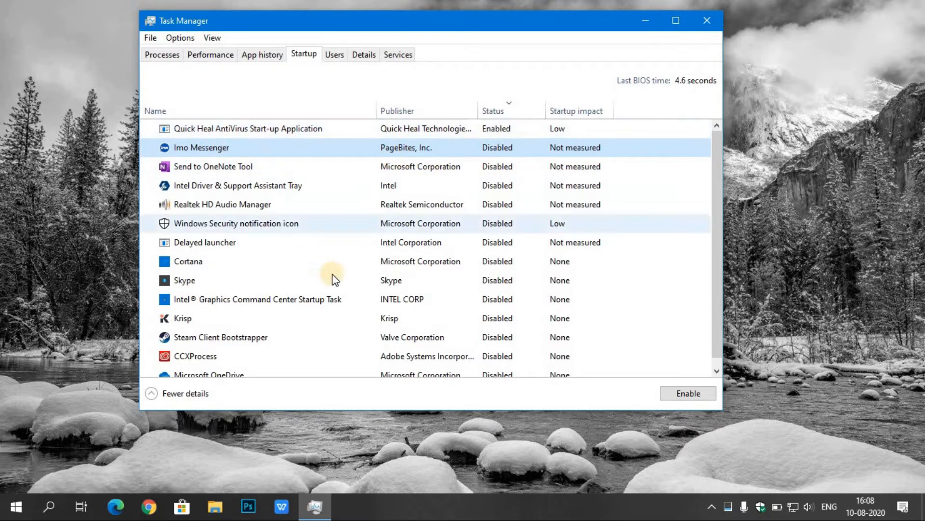
# Re-enable the Windows Security notification icon at startup and close Task Manager
pyautogui.scroll(-1, 341, 283)
pyautogui.click(379, 213)
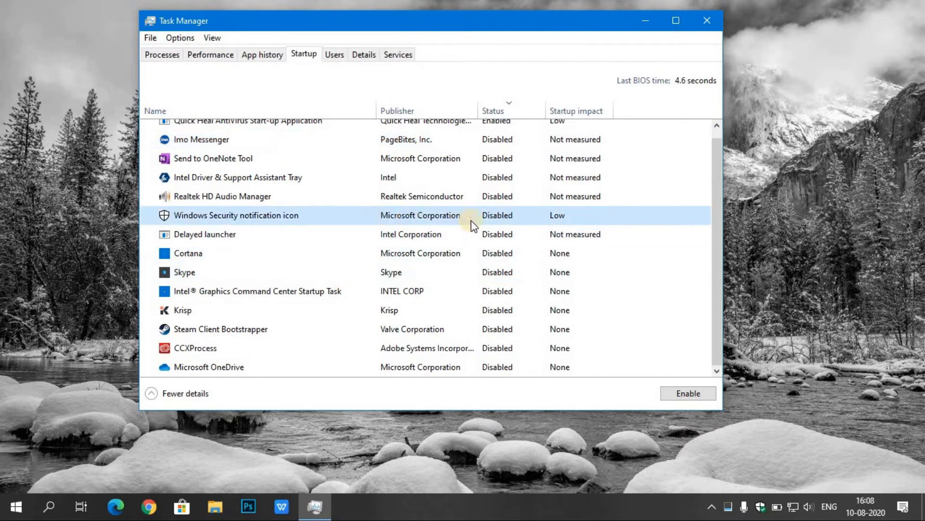
pyautogui.rightClick(484, 224)
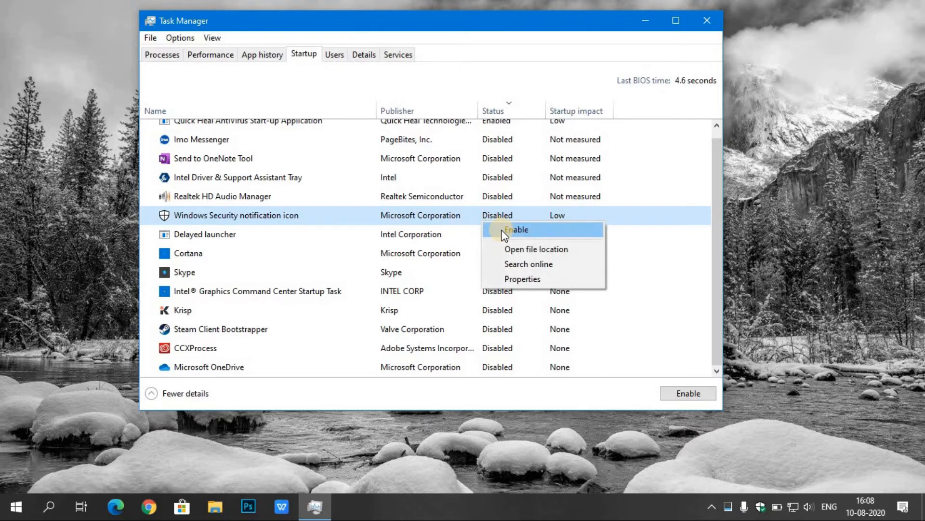
pyautogui.click(508, 230)
pyautogui.scroll(1, 522, 150)
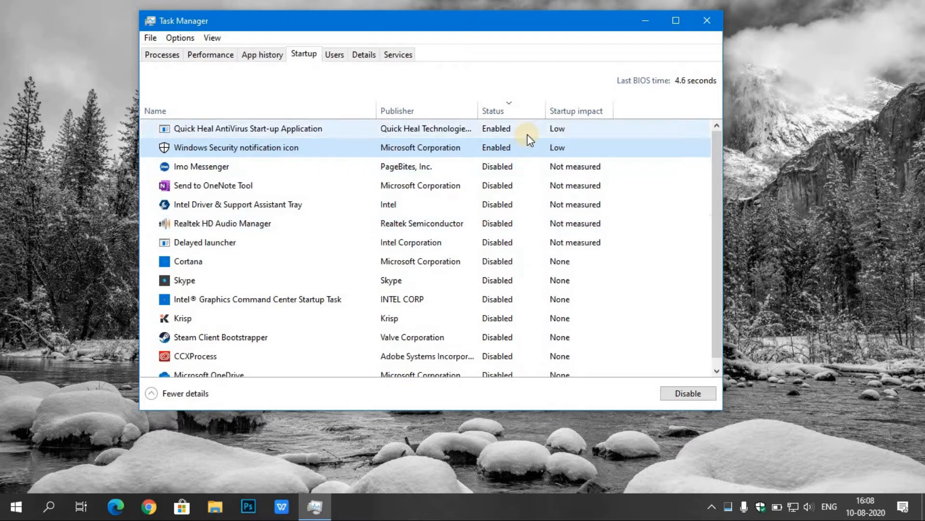
pyautogui.click(708, 19)
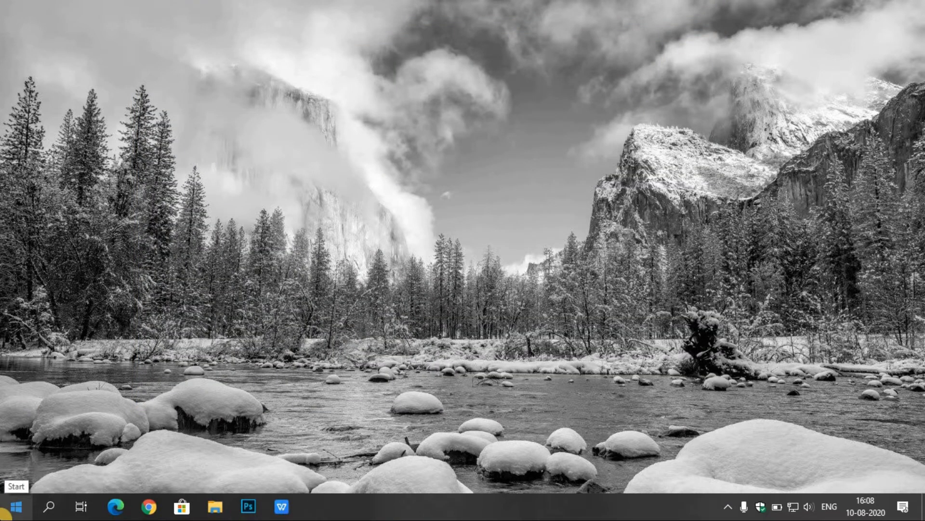
# Open the Windows Temp folder by running temp, try to delete all its contents, and close the folder
pyautogui.rightClick(5, 515)
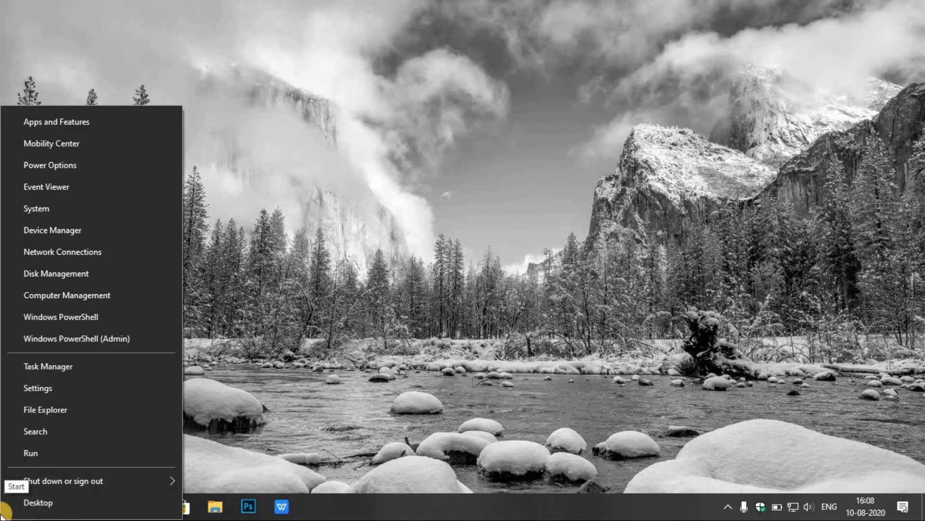
pyautogui.click(79, 452)
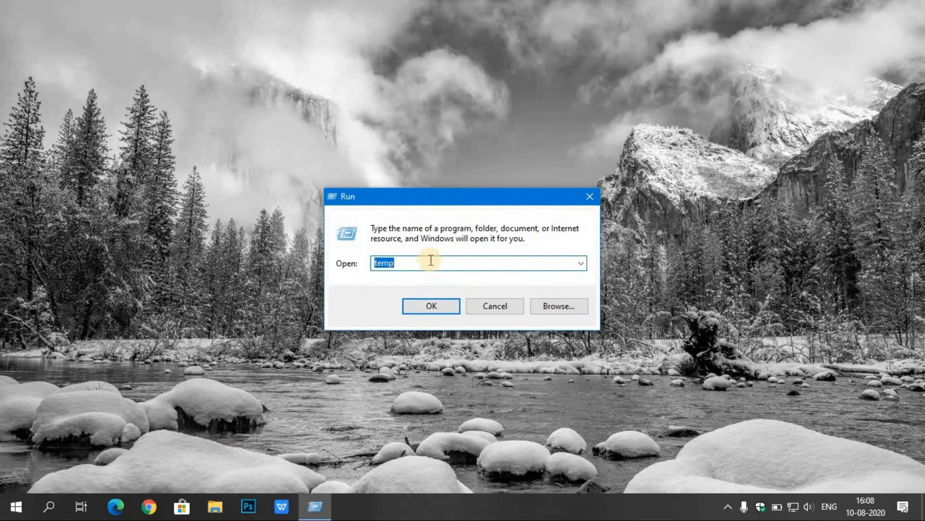
pyautogui.click(440, 306)
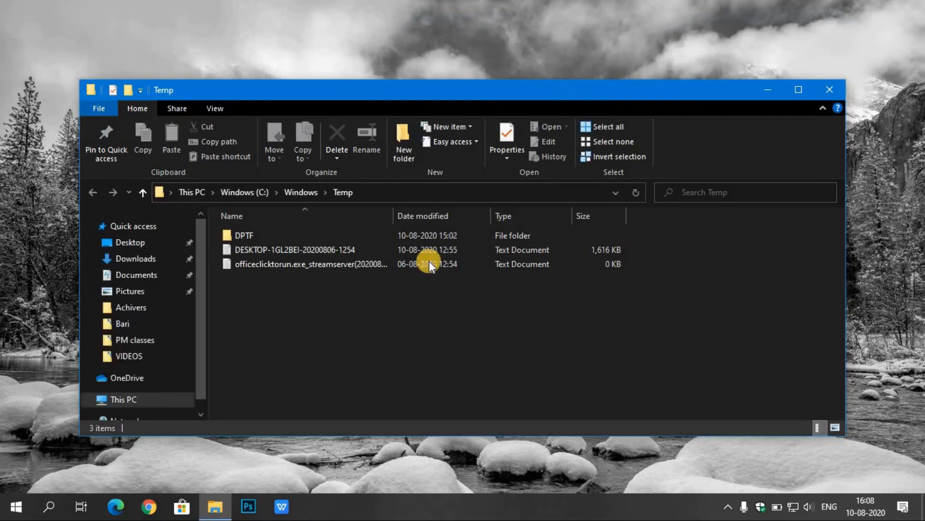
pyautogui.click(599, 128)
pyautogui.click(336, 135)
pyautogui.click(422, 311)
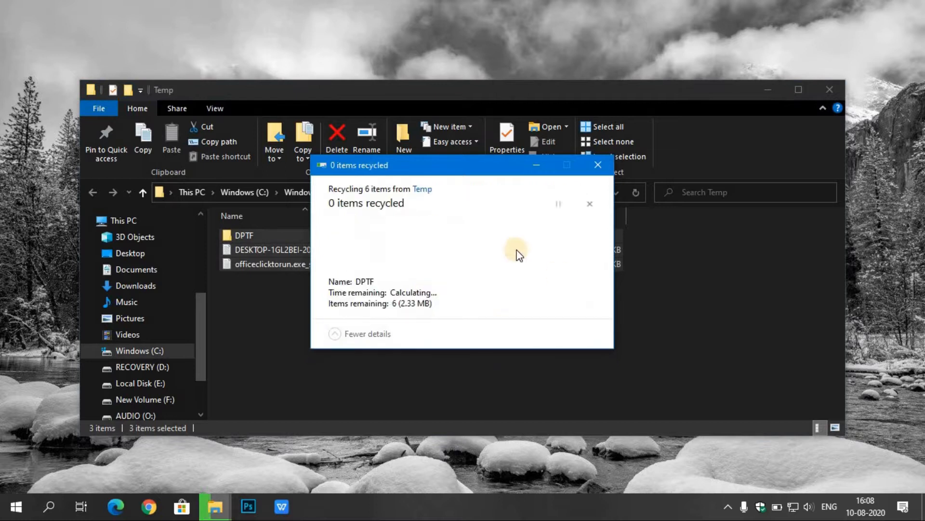
pyautogui.click(598, 164)
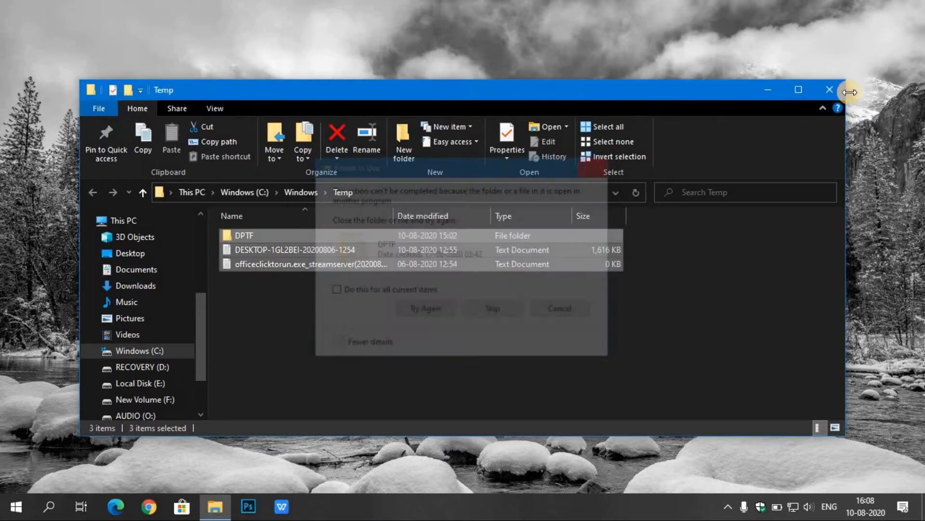
pyautogui.click(826, 91)
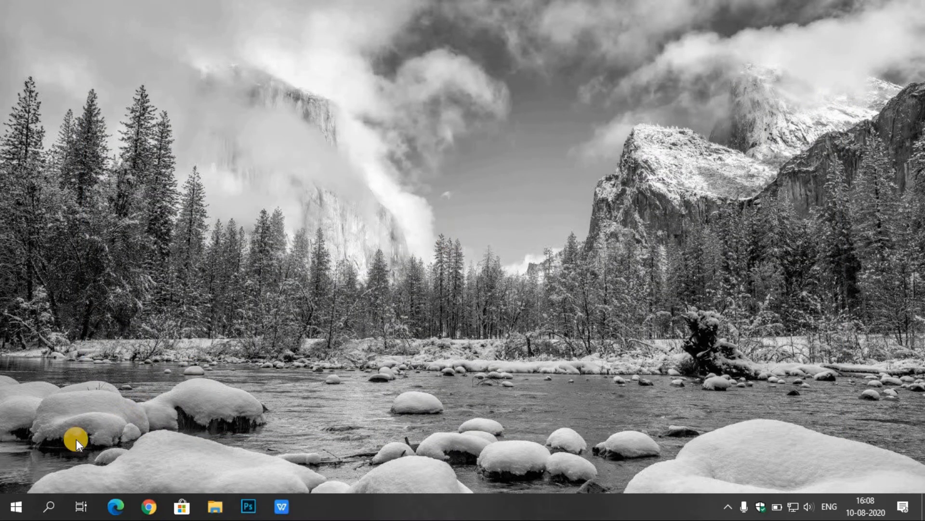
# Open the user's local temporary files folder by running %temp%
pyautogui.rightClick(16, 506)
pyautogui.click(86, 455)
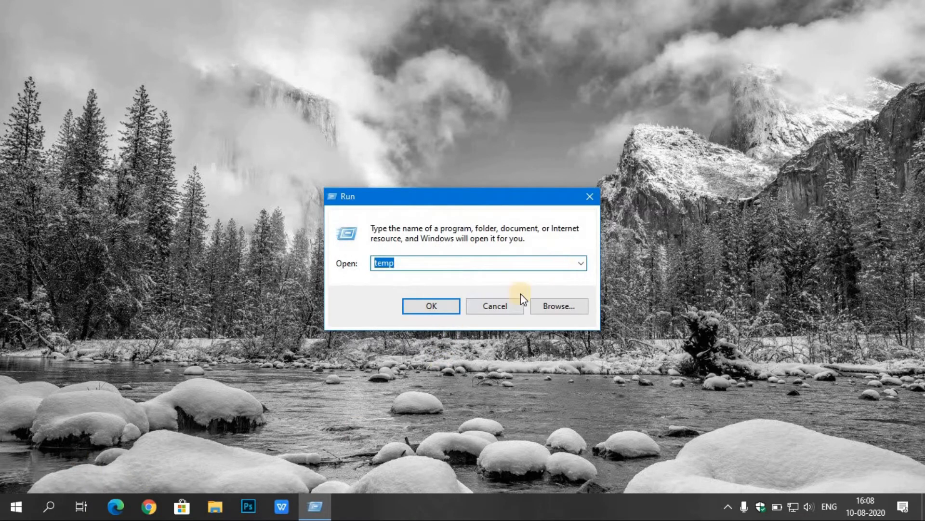
pyautogui.write('%')
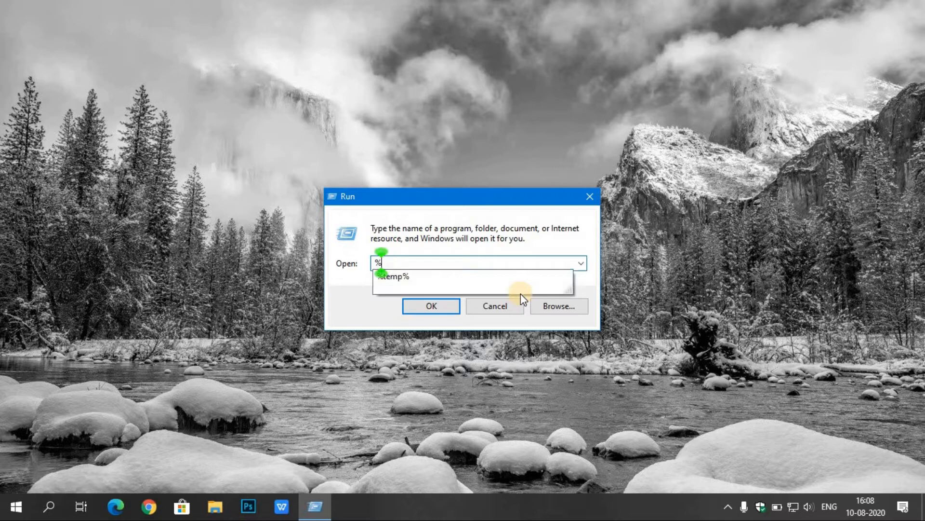
pyautogui.write('temp')
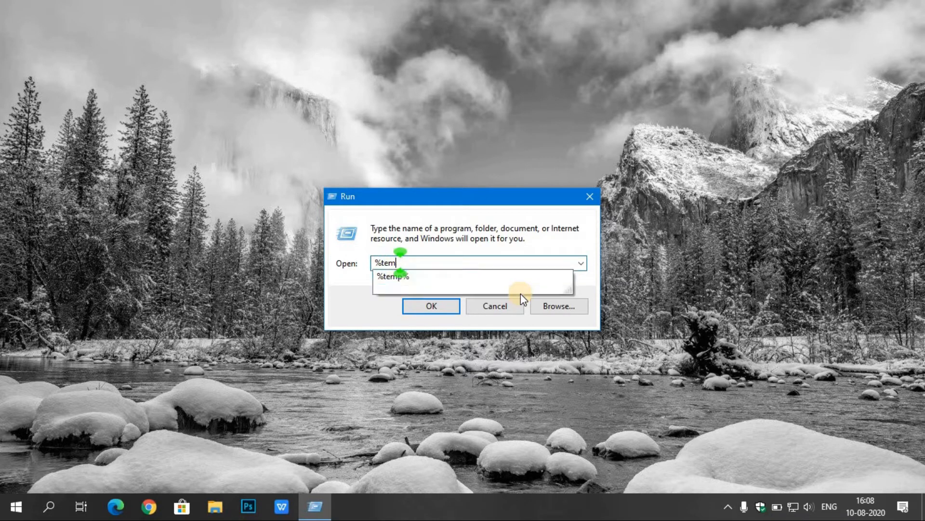
pyautogui.write('%')
pyautogui.press('Return')
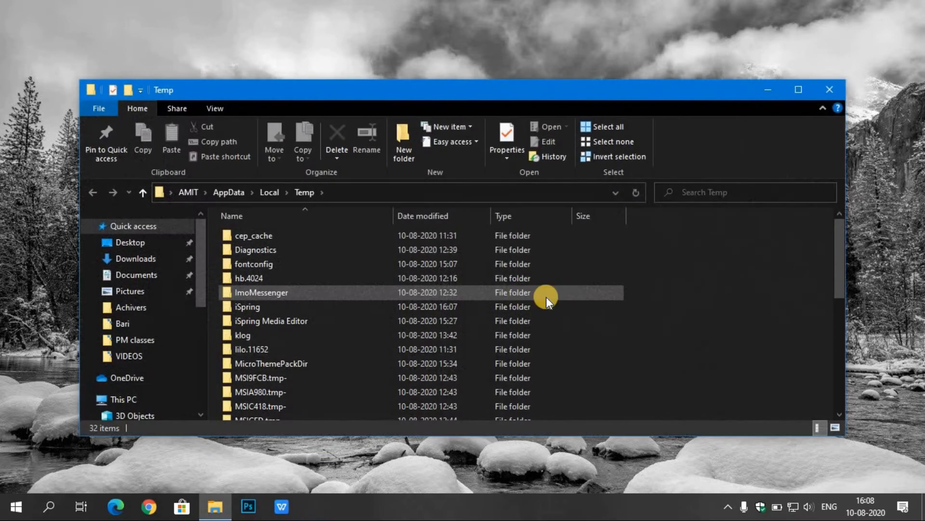
# Delete all items in the user's Temp folder, cancel the deletion of the in-use iSpring folder, and close the window
pyautogui.click(601, 130)
pyautogui.click(337, 137)
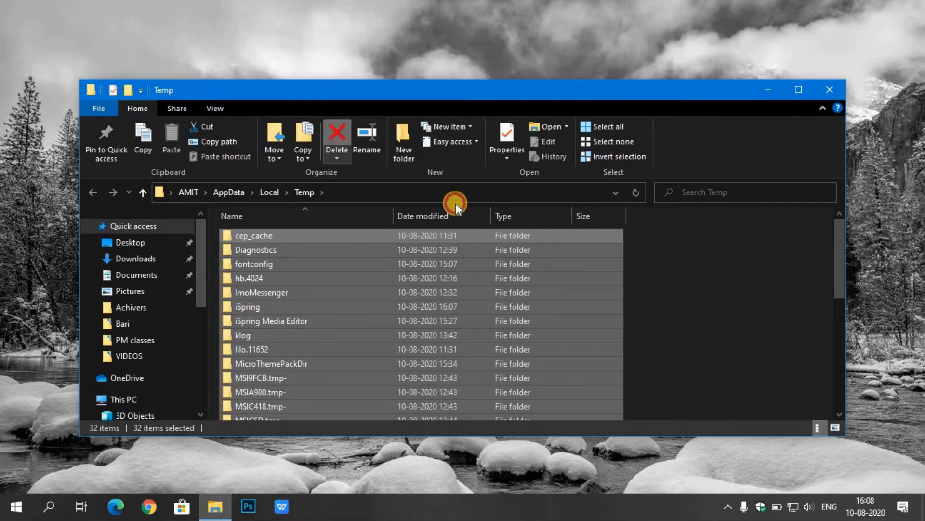
pyautogui.click(444, 311)
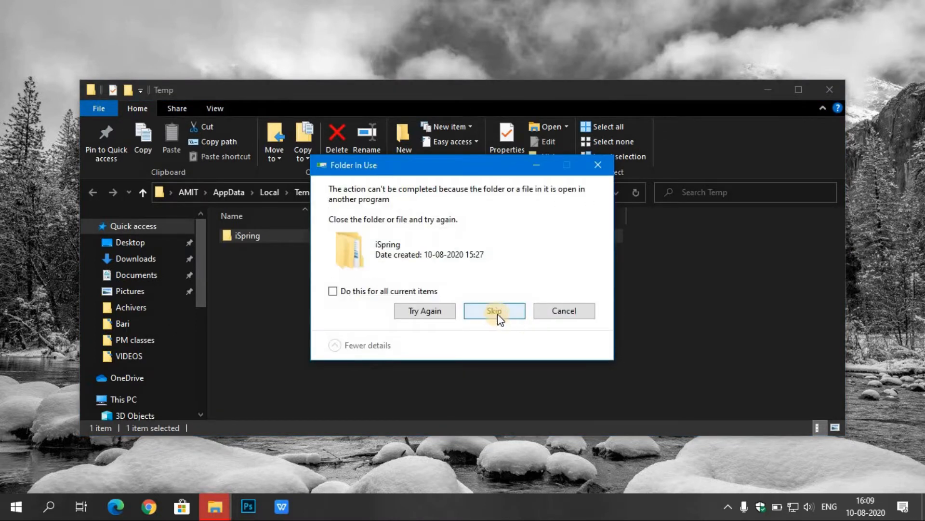
pyautogui.click(603, 172)
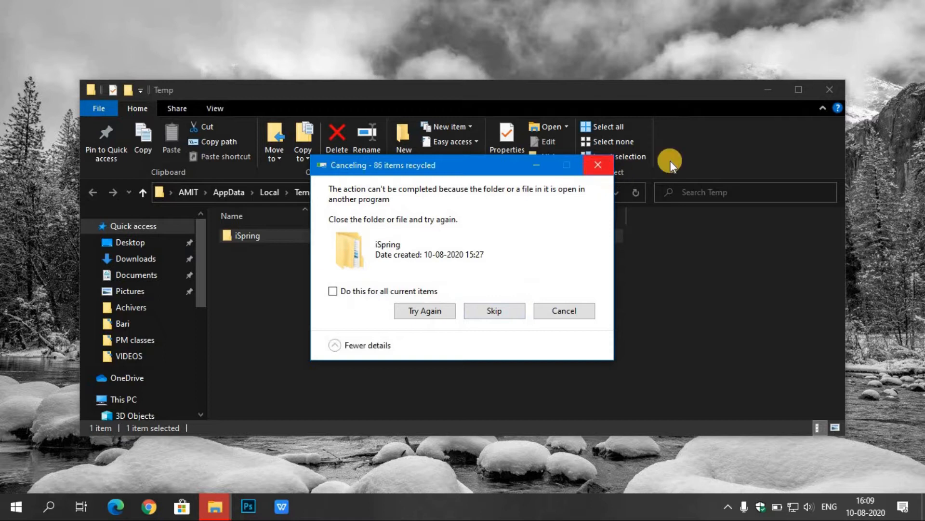
pyautogui.click(831, 92)
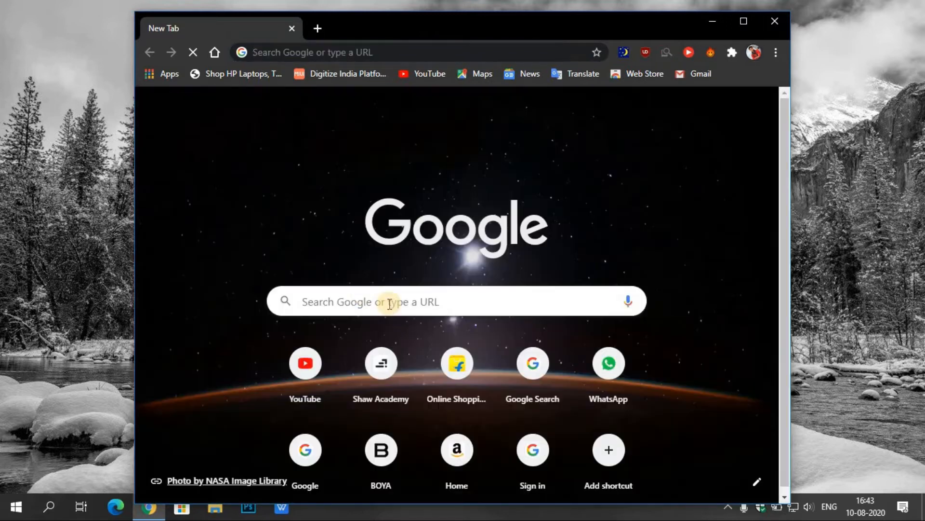
# In Chrome, search Google for "extreme performance code for windows 10" and copy the powercfg -duplicatescheme command from the featured answer
pyautogui.click(392, 299)
pyautogui.click(437, 350)
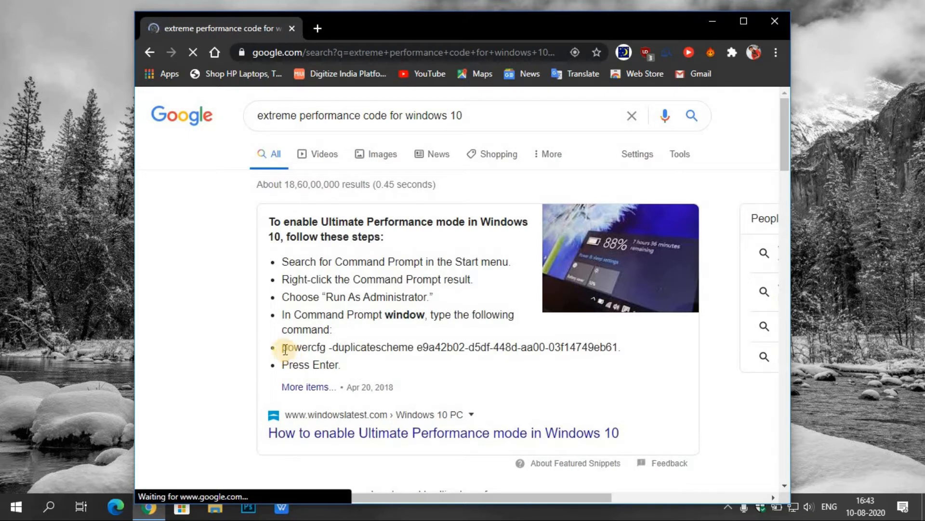
pyautogui.moveTo(285, 349); pyautogui.dragTo(616, 348)
pyautogui.hotkey('ctrl', 'c')
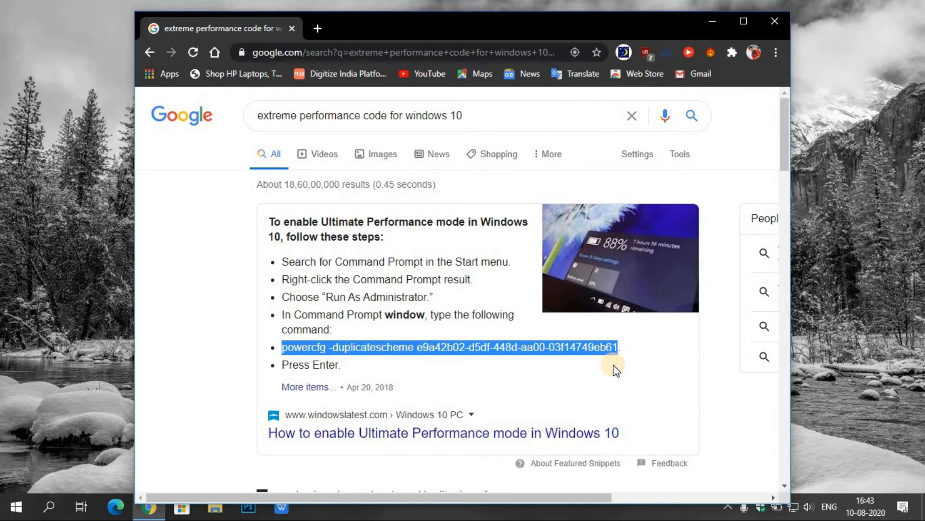
pyautogui.click(703, 23)
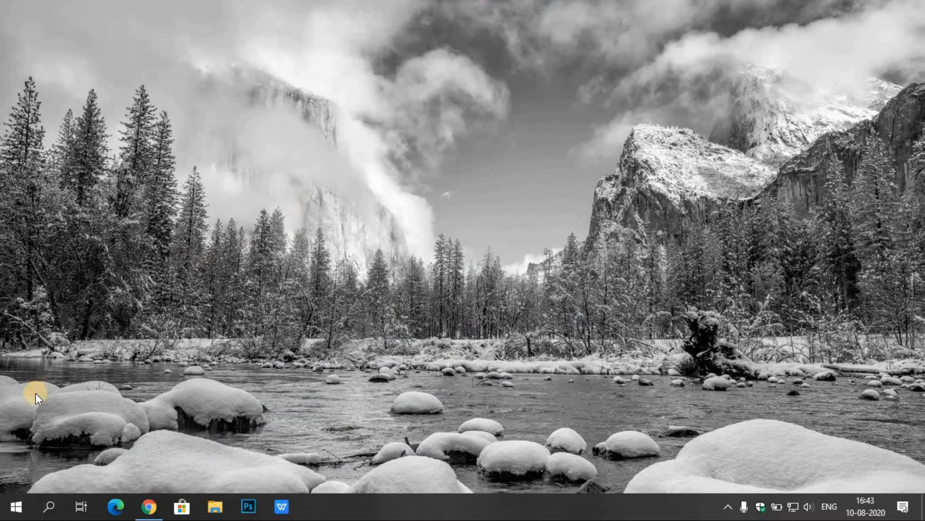
# Open Windows PowerShell as administrator and run powercfg -duplicatescheme e9a42b02-d5df-448d-aa00-03f14749eb61
pyautogui.rightClick(11, 510)
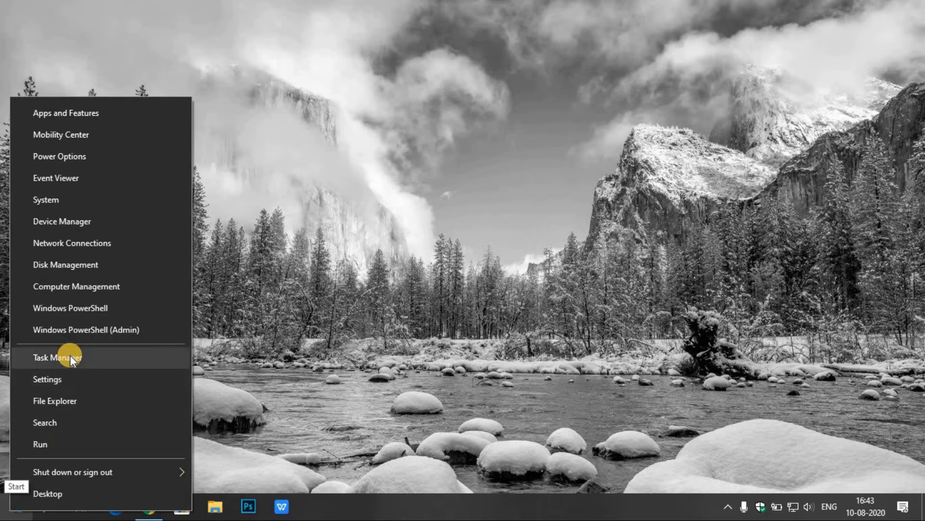
pyautogui.click(100, 331)
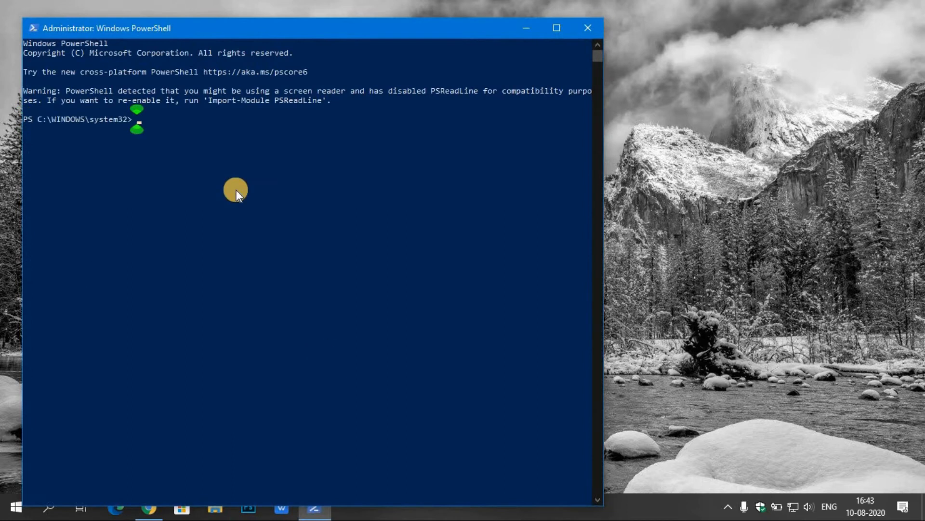
pyautogui.hotkey('ctrl', 'v')
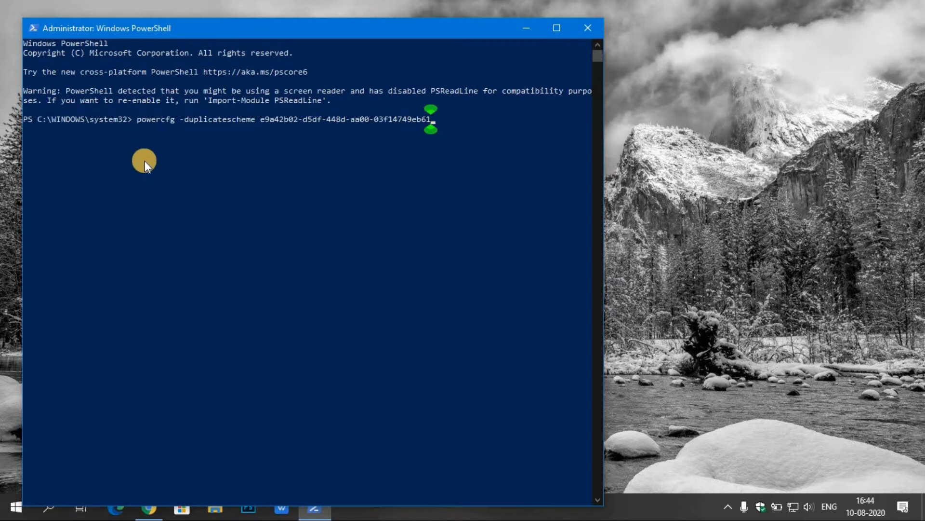
pyautogui.press('Return')
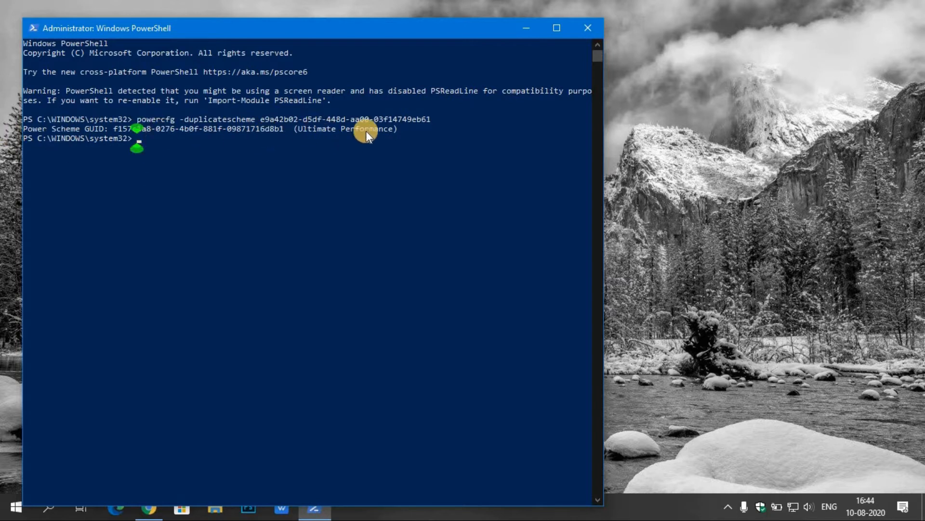
# Close PowerShell and activate the Ultimate Performance power plan in Control Panel's Power Options
pyautogui.click(591, 28)
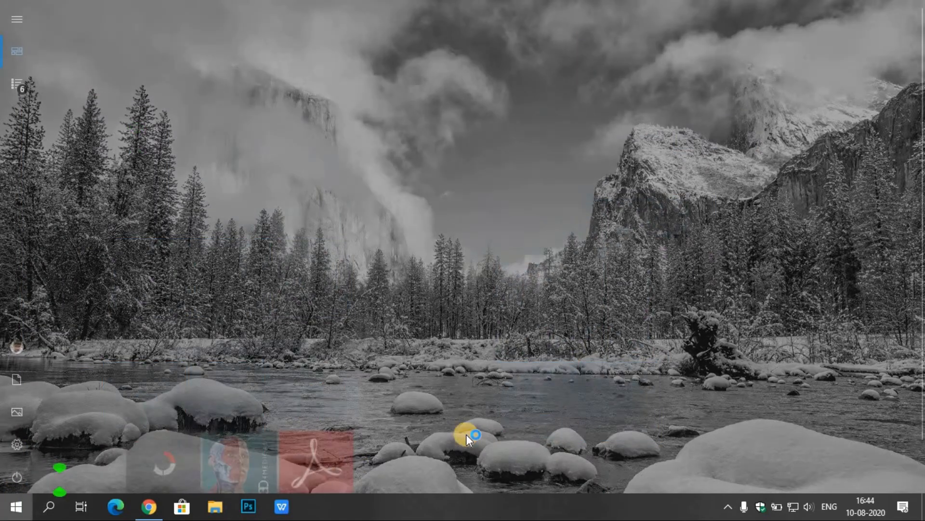
pyautogui.press('super')
pyautogui.click(643, 419)
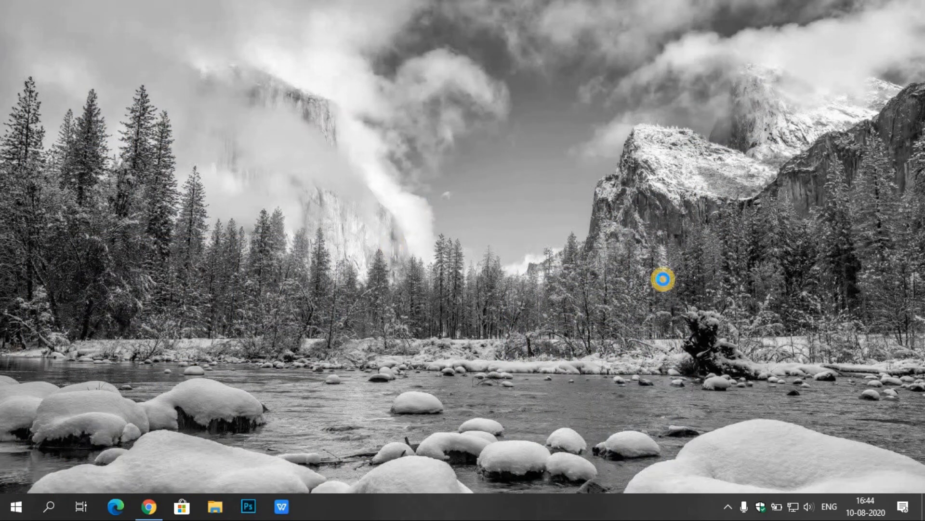
pyautogui.click(795, 66)
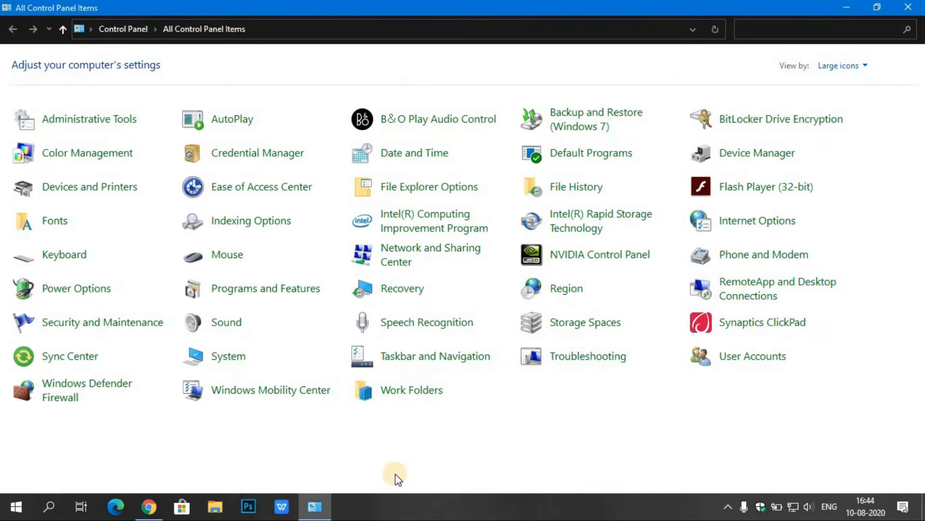
pyautogui.click(68, 292)
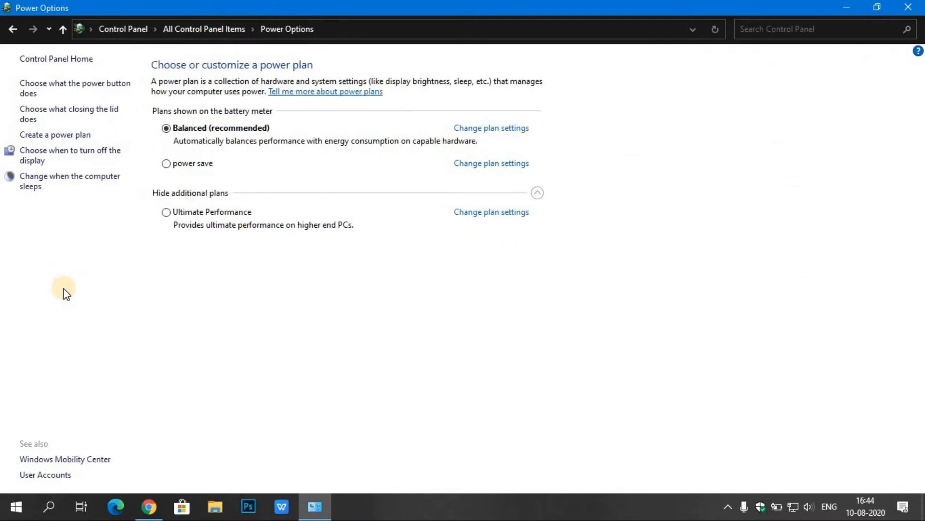
pyautogui.click(166, 212)
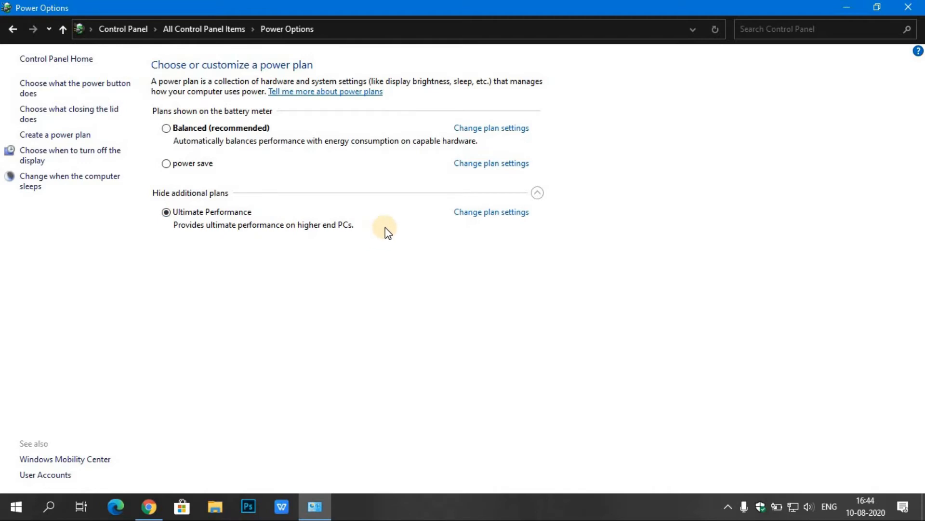
# Open the advanced power settings of the Ultimate Performance plan and browse its setting categories
pyautogui.click(492, 212)
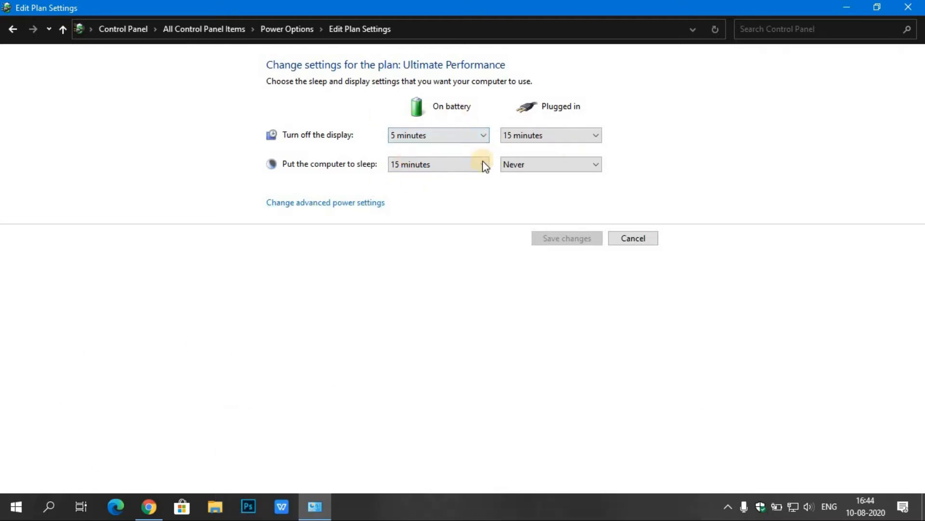
pyautogui.click(357, 204)
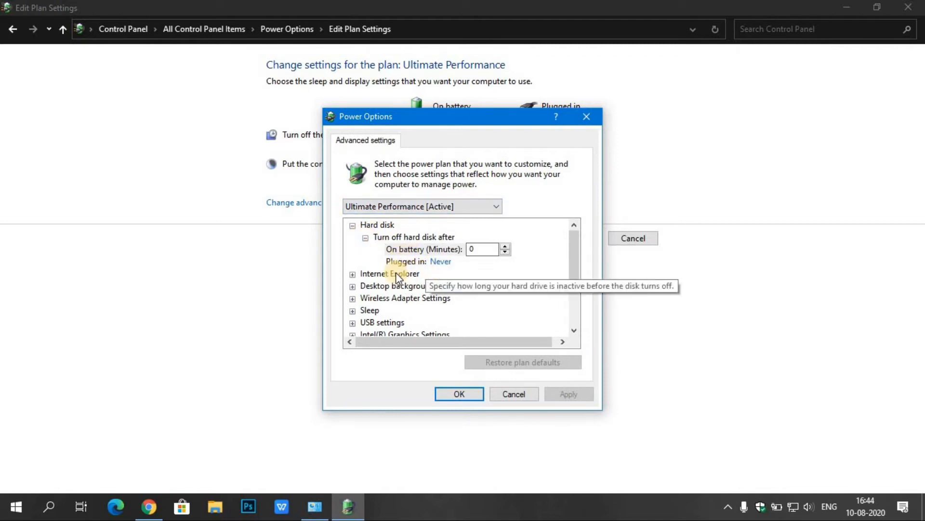
pyautogui.click(353, 274)
pyautogui.click(380, 256)
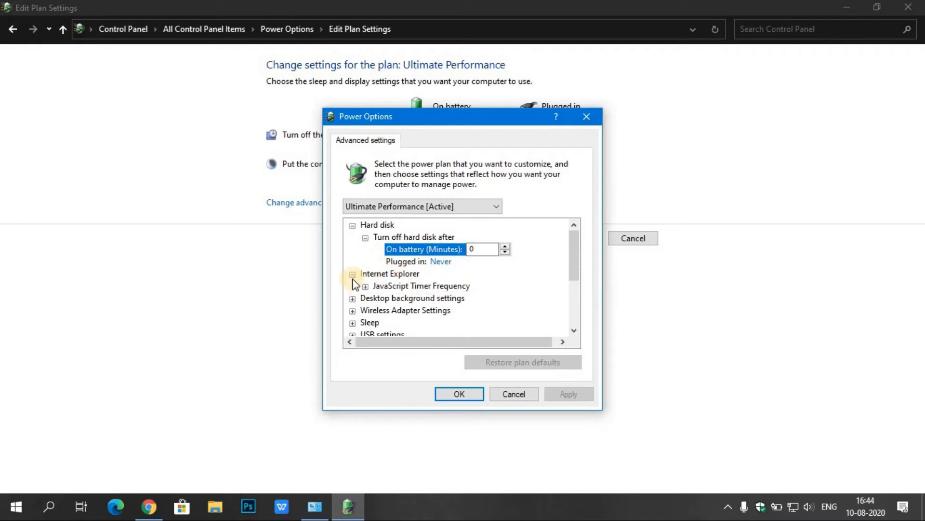
pyautogui.scroll(-3, 364, 288)
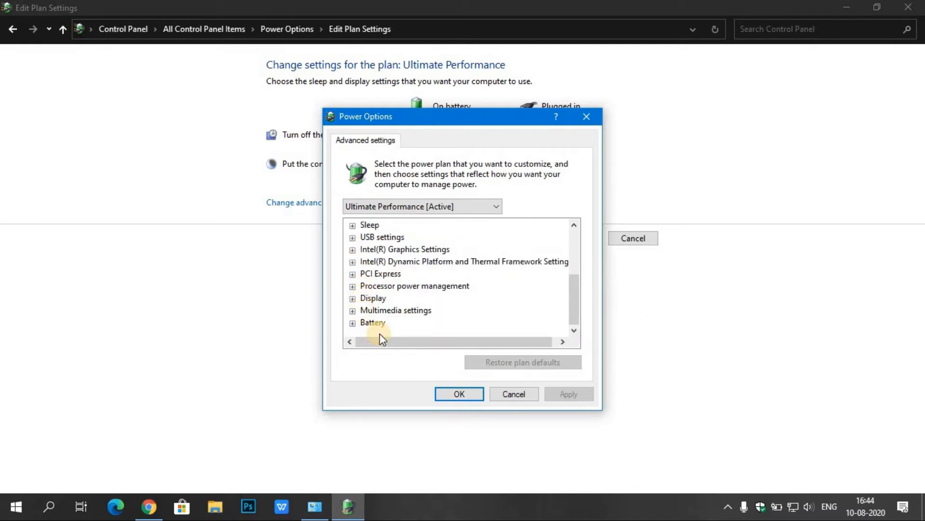
# Under Processor power management, set the minimum processor state on battery to 100%
pyautogui.click(354, 288)
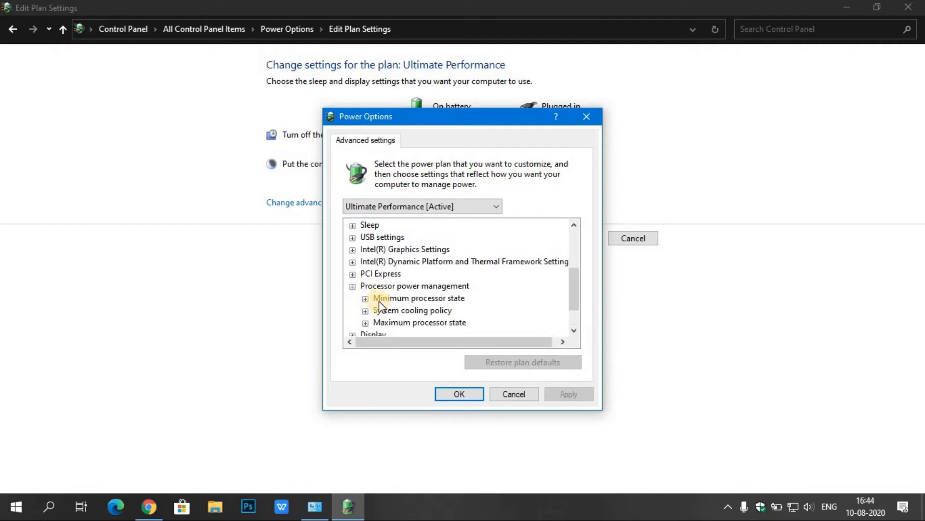
pyautogui.click(365, 298)
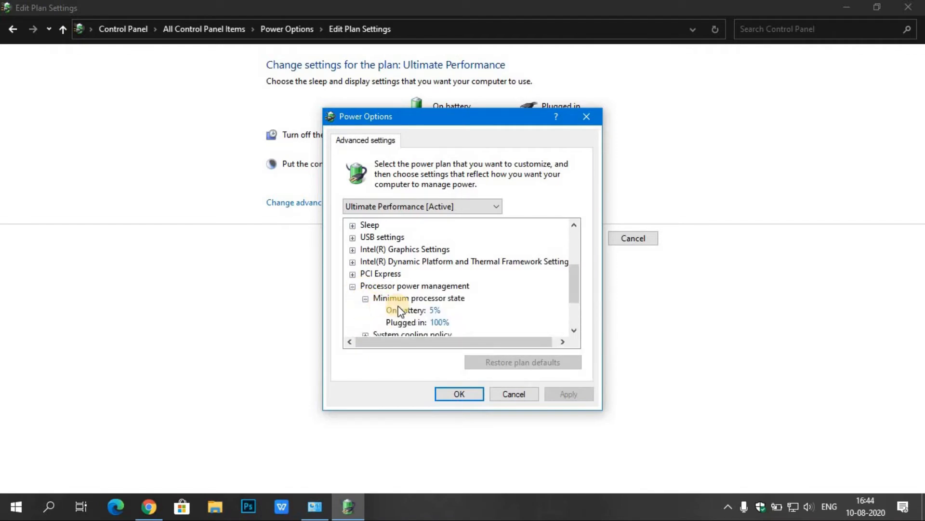
pyautogui.click(438, 311)
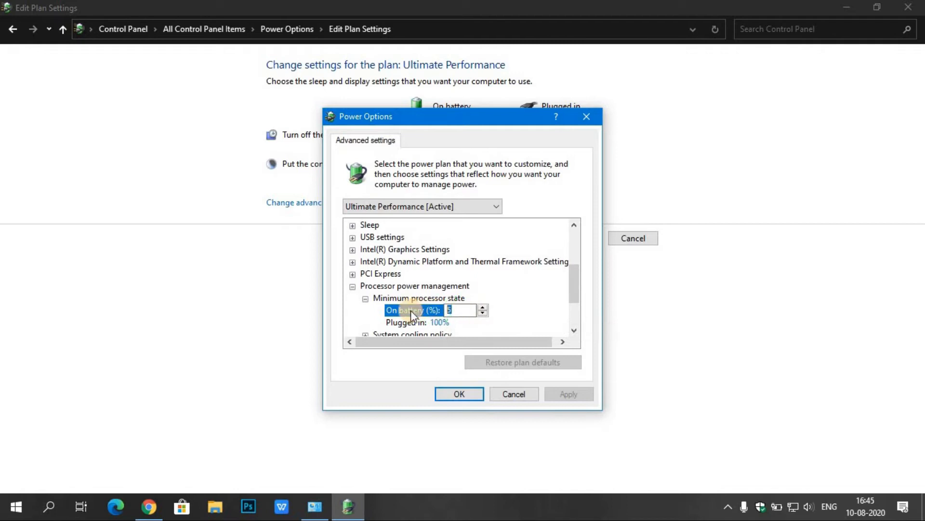
pyautogui.press('BackSpace')
pyautogui.write('1000')
pyautogui.press('BackSpace')
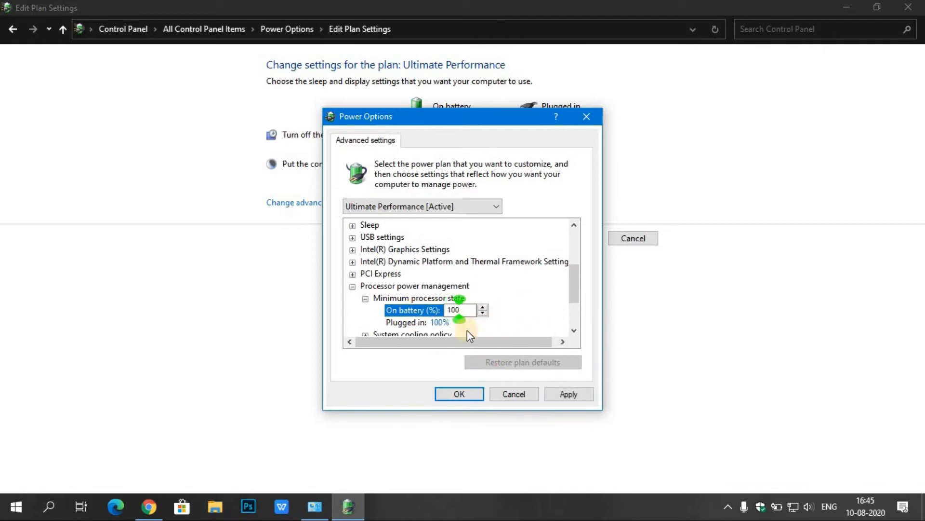
pyautogui.click(414, 323)
# Set the on-battery system cooling policy to Active, accept the advanced power settings, and close Power Options
pyautogui.scroll(-2, 410, 308)
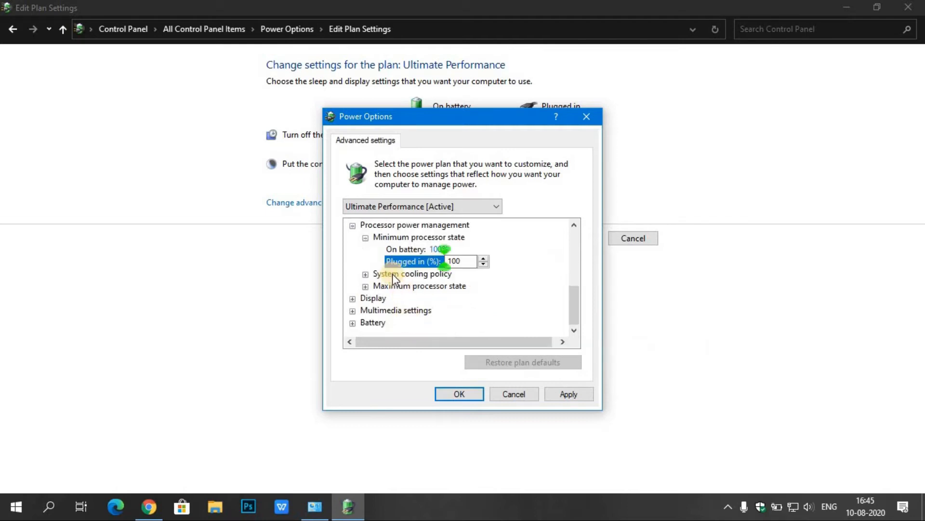
pyautogui.click(365, 273)
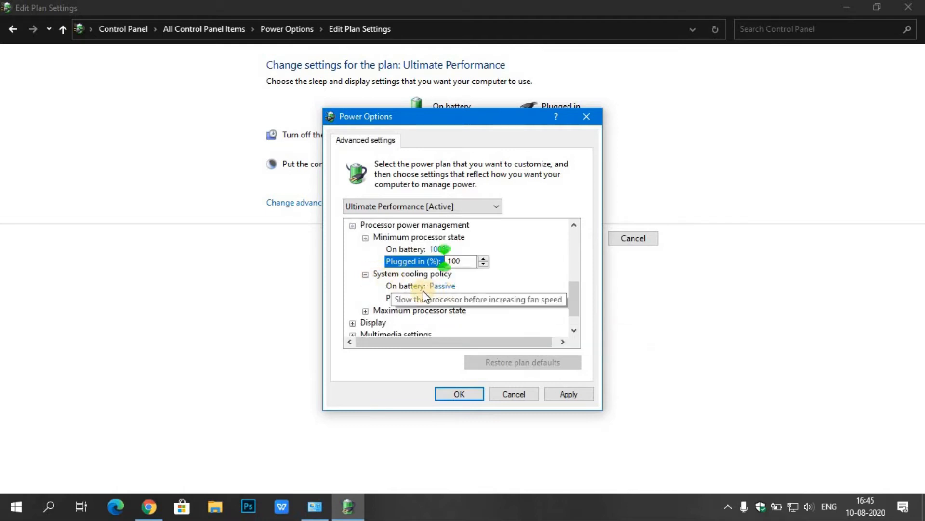
pyautogui.click(441, 285)
pyautogui.click(475, 287)
pyautogui.click(456, 308)
pyautogui.scroll(-3, 381, 322)
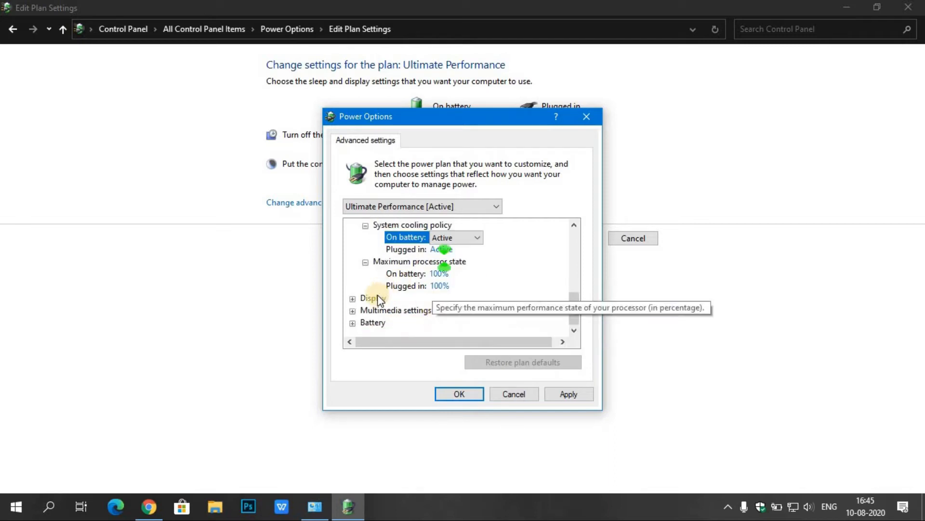
pyautogui.click(453, 392)
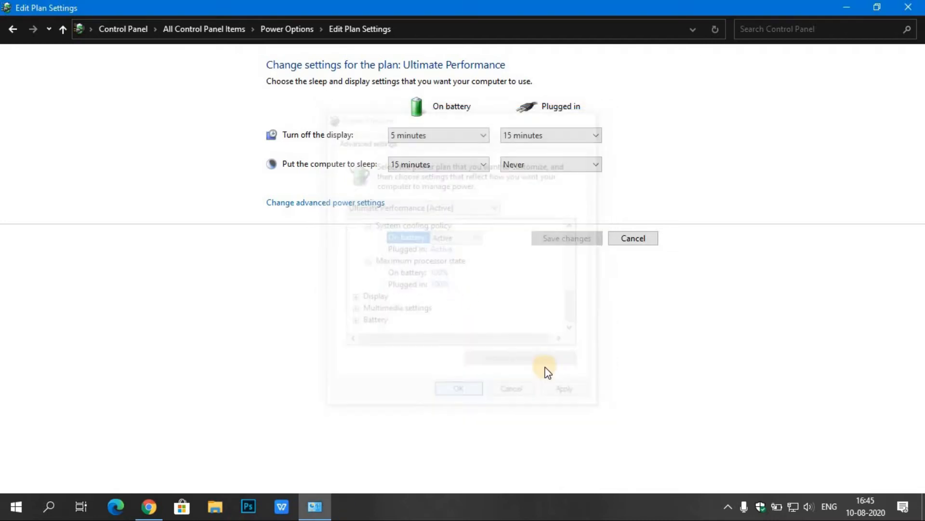
pyautogui.click(634, 239)
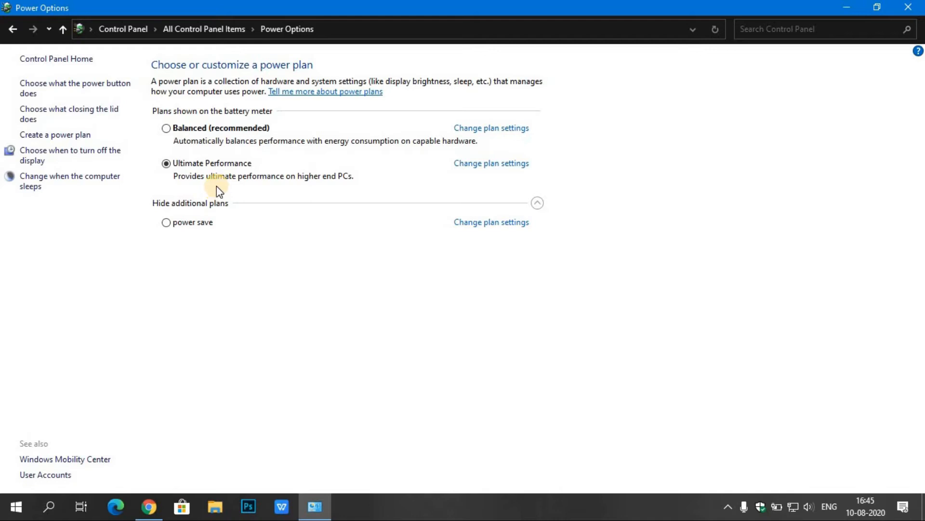
pyautogui.click(909, 7)
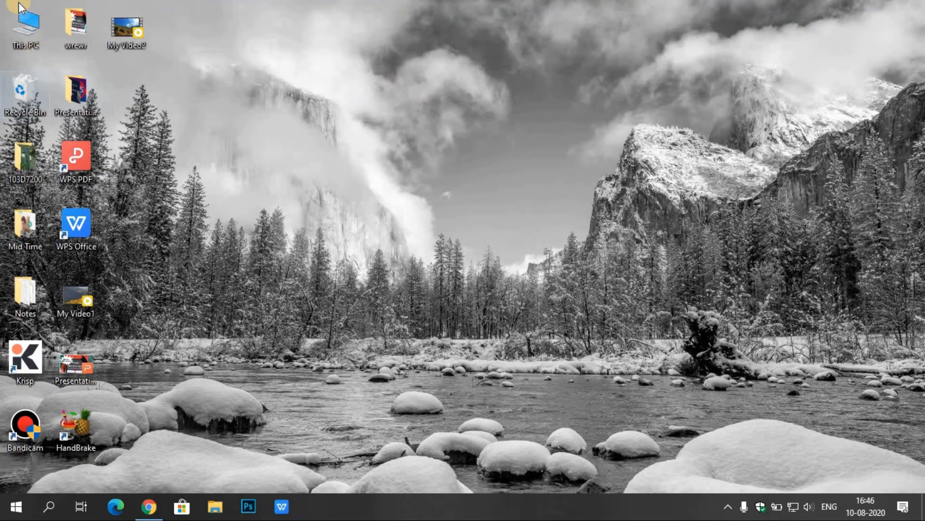
# Open This PC and display the properties of the Windows (C:) drive
pyautogui.click(16, 30)
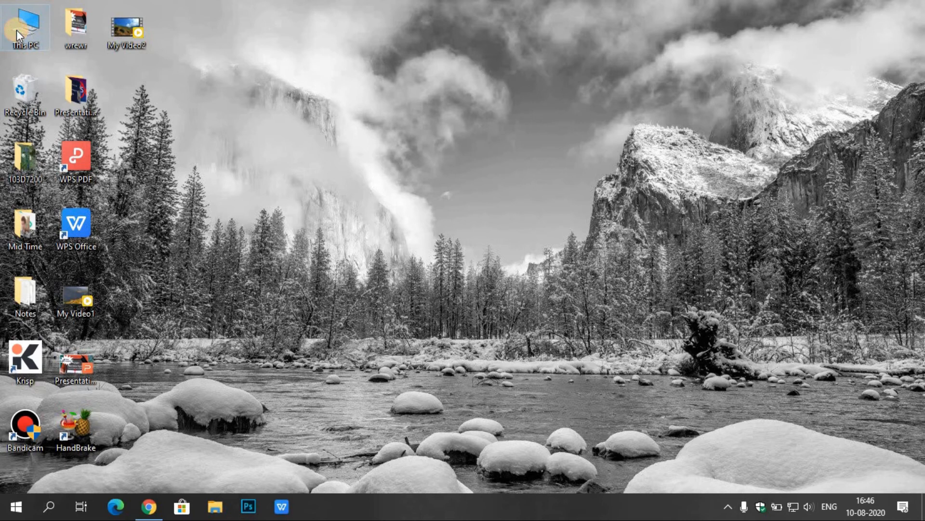
pyautogui.click(16, 30)
pyautogui.click(799, 90)
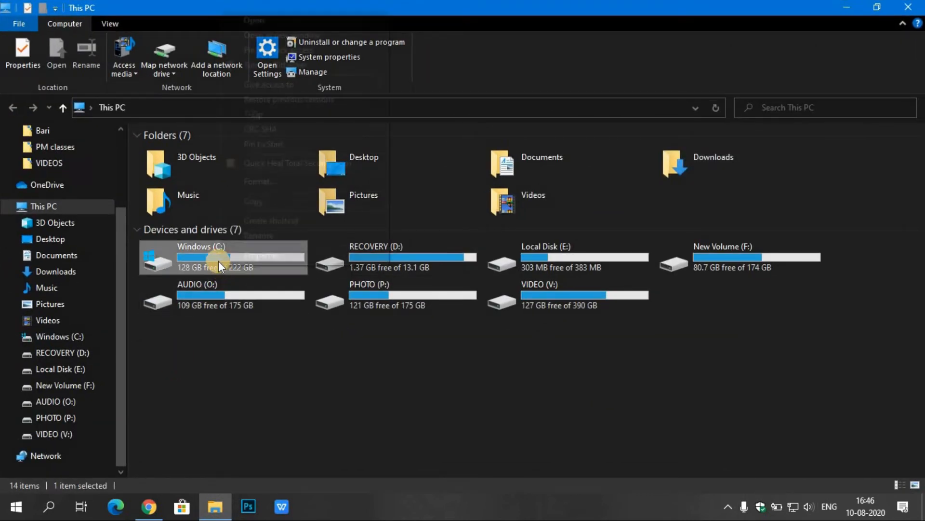
pyautogui.rightClick(220, 265)
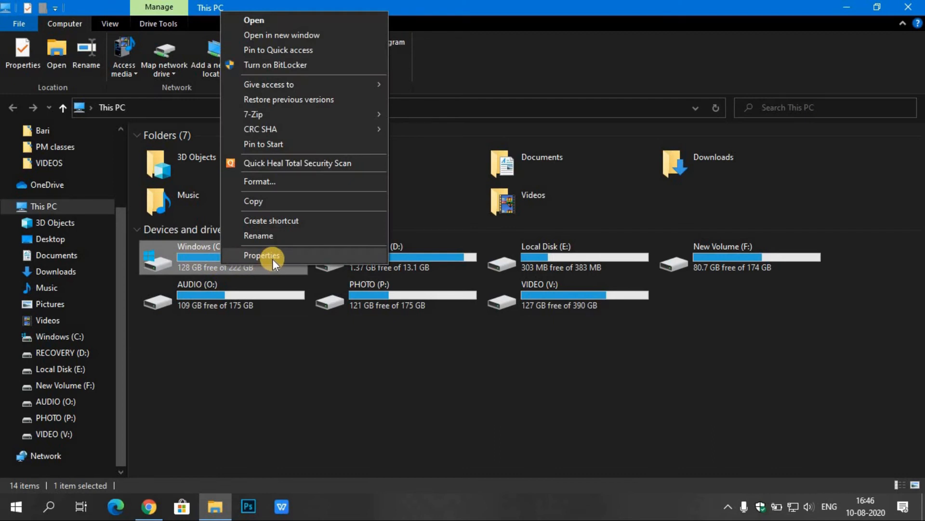
pyautogui.click(273, 259)
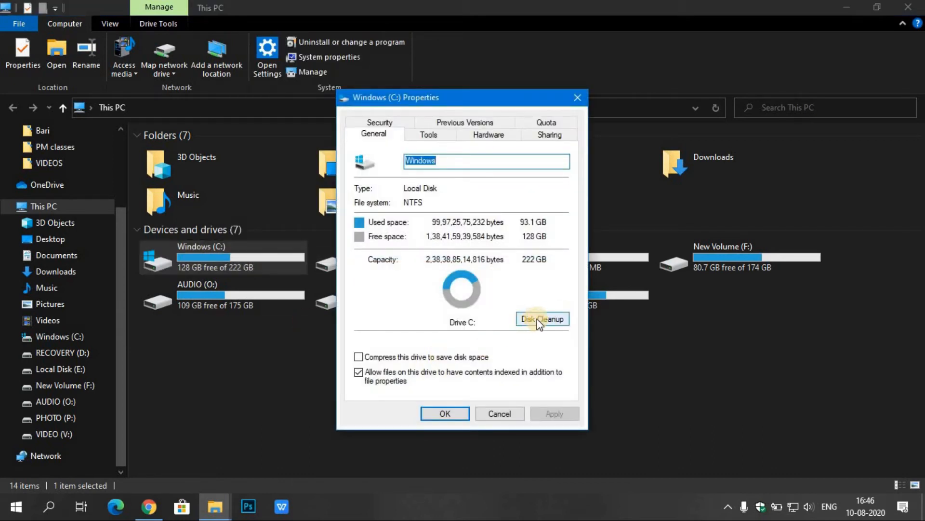
# Run Disk Cleanup on the Windows (C:) drive and permanently delete the file categories ticked by default
pyautogui.click(538, 320)
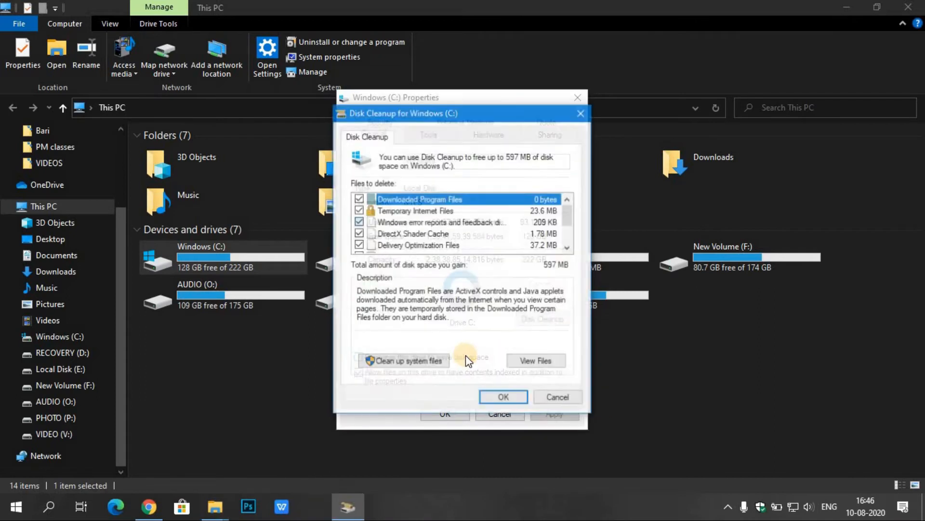
pyautogui.scroll(-2, 457, 230)
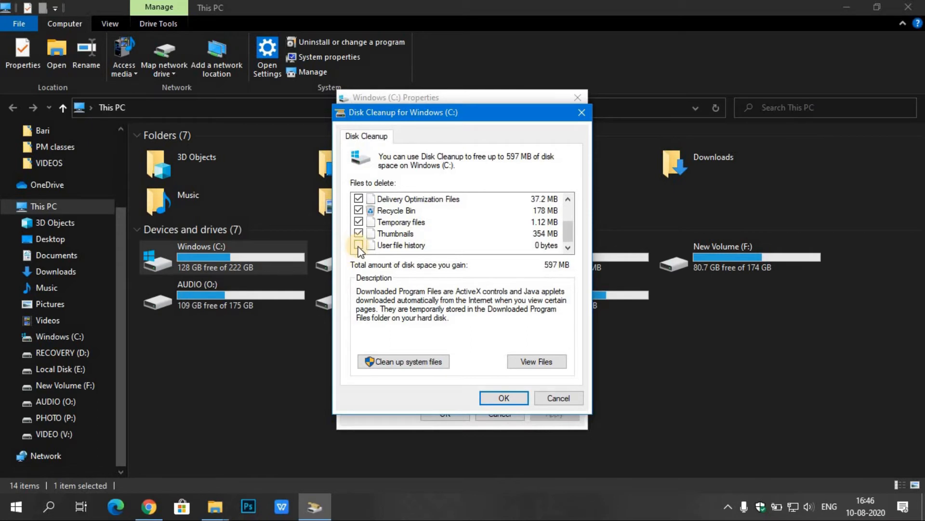
pyautogui.scroll(2, 369, 214)
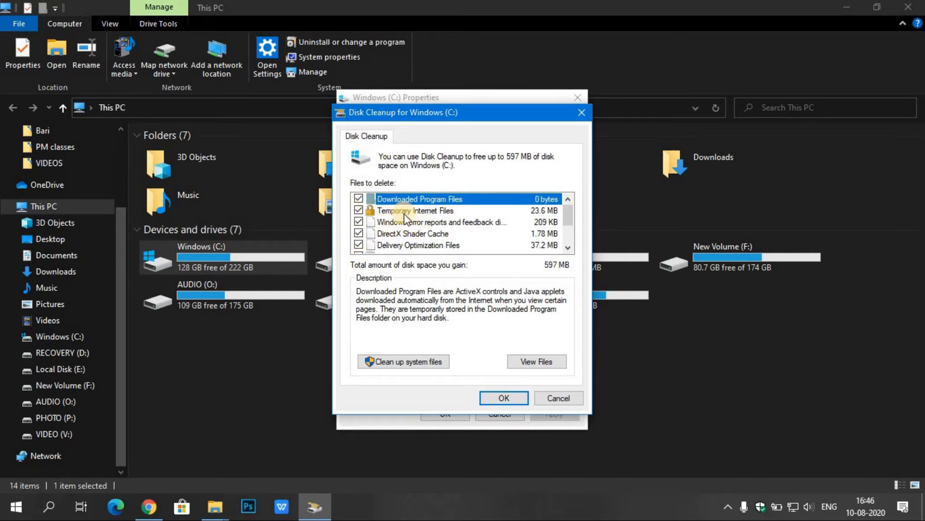
pyautogui.click(504, 394)
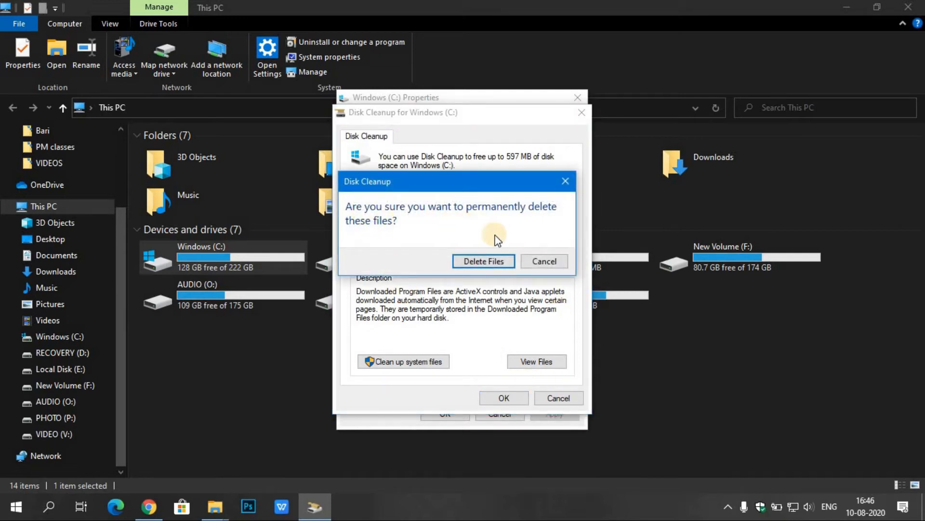
pyautogui.click(491, 261)
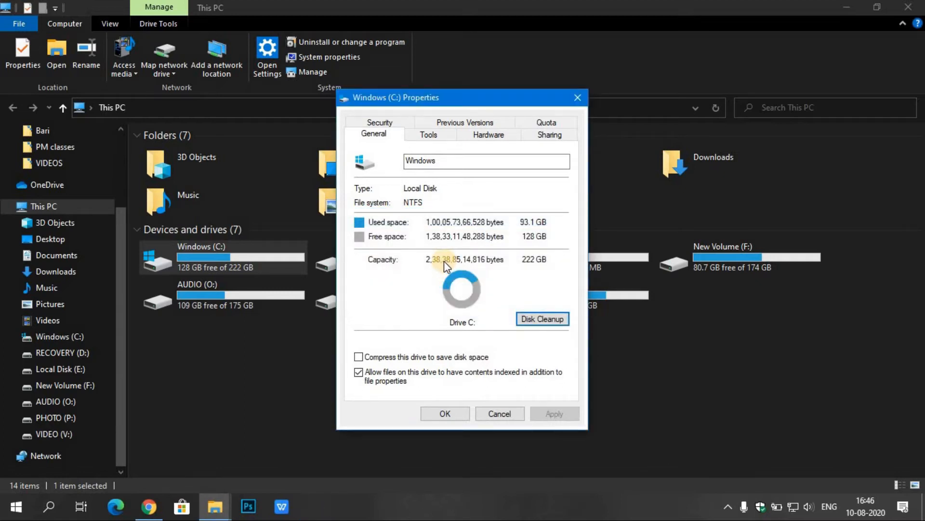
# Run Disk Cleanup on drive C: again for system files, include User file history, and permanently delete the selected files
pyautogui.click(542, 319)
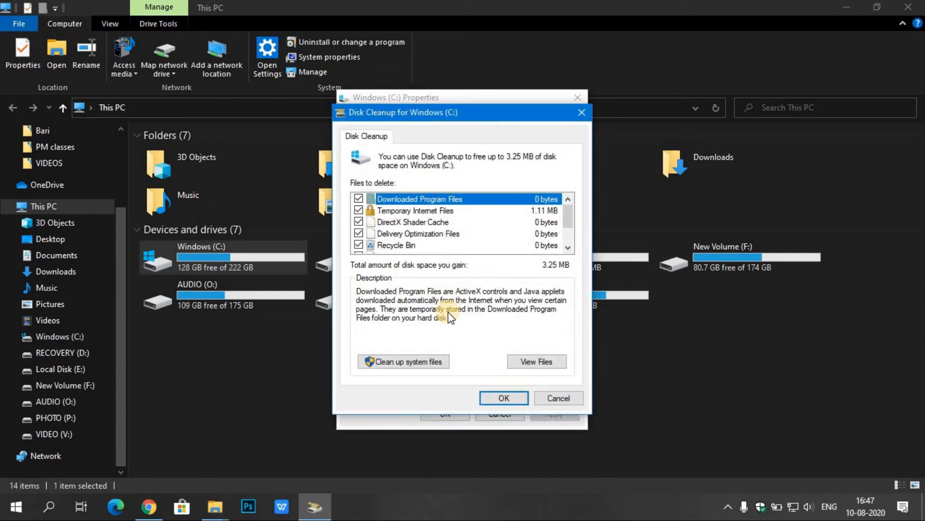
pyautogui.click(381, 363)
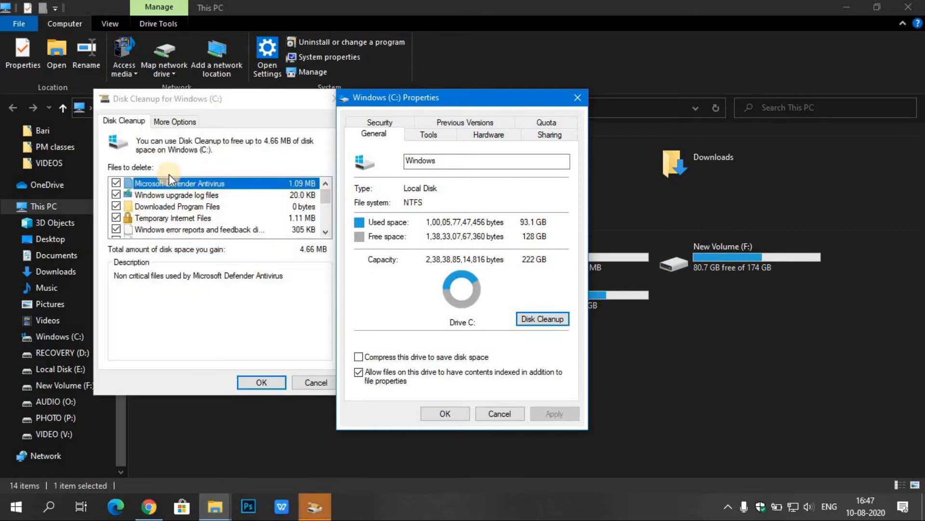
pyautogui.scroll(-3, 184, 197)
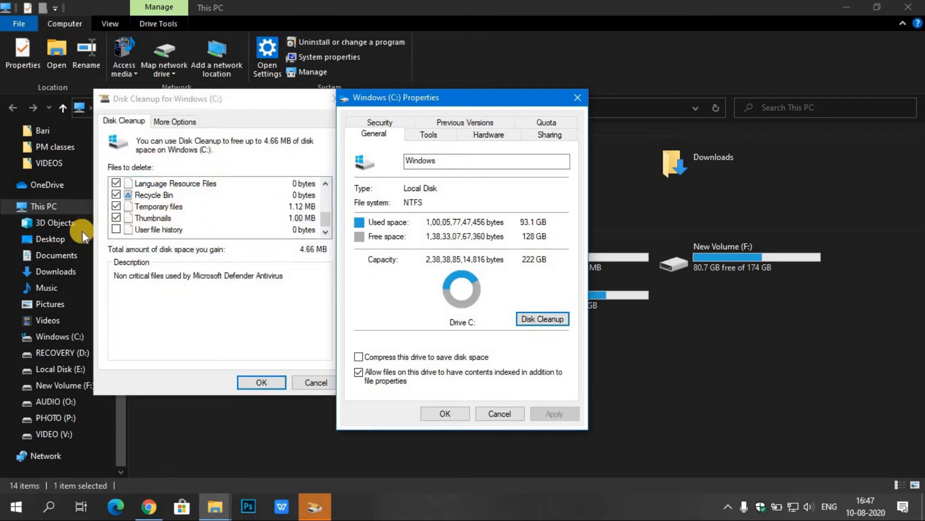
pyautogui.click(117, 230)
pyautogui.scroll(3, 175, 209)
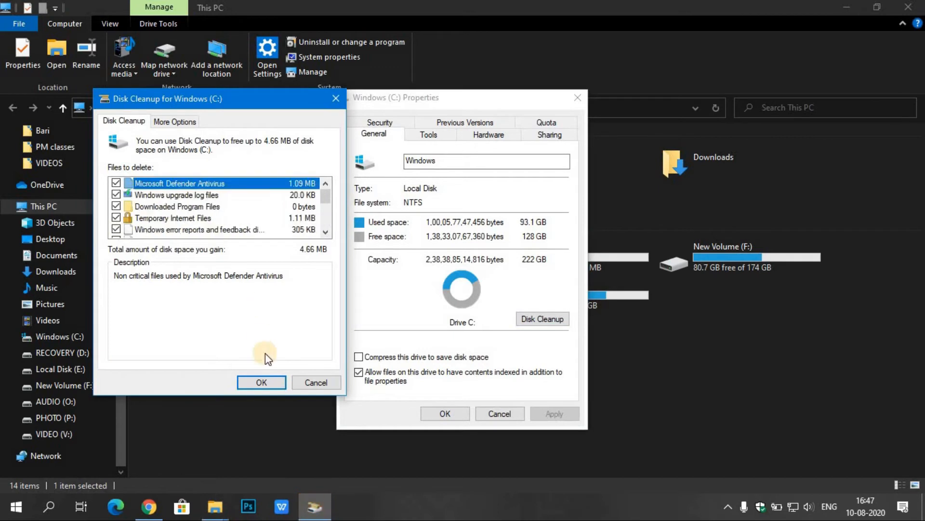
pyautogui.click(260, 382)
pyautogui.click(484, 261)
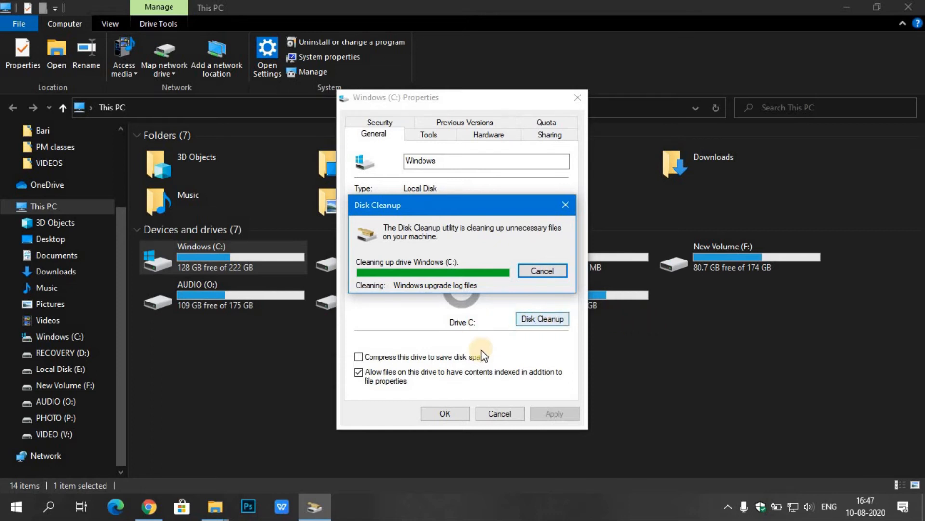
# Close the Windows (C:) properties and the This PC window, and refresh the desktop
pyautogui.click(578, 97)
pyautogui.click(908, 7)
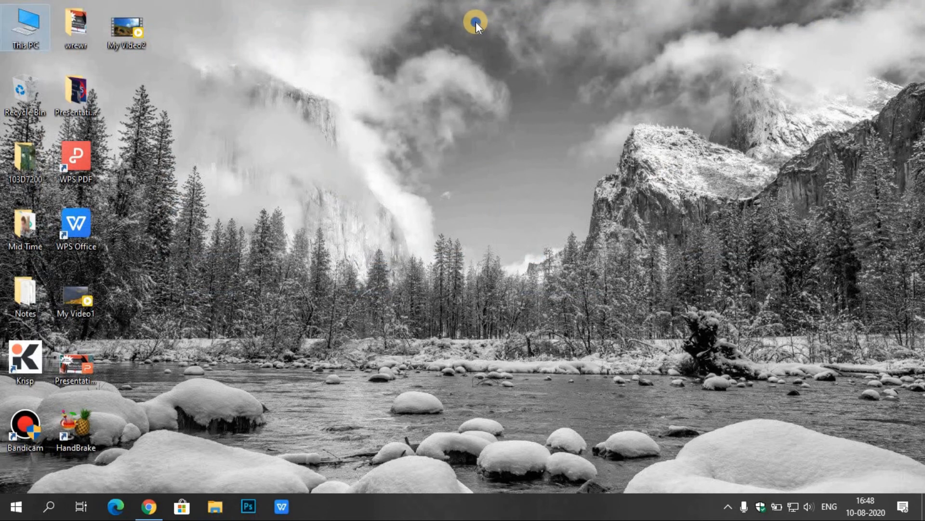
pyautogui.rightClick(476, 21)
pyautogui.click(447, 81)
pyautogui.rightClick(419, 58)
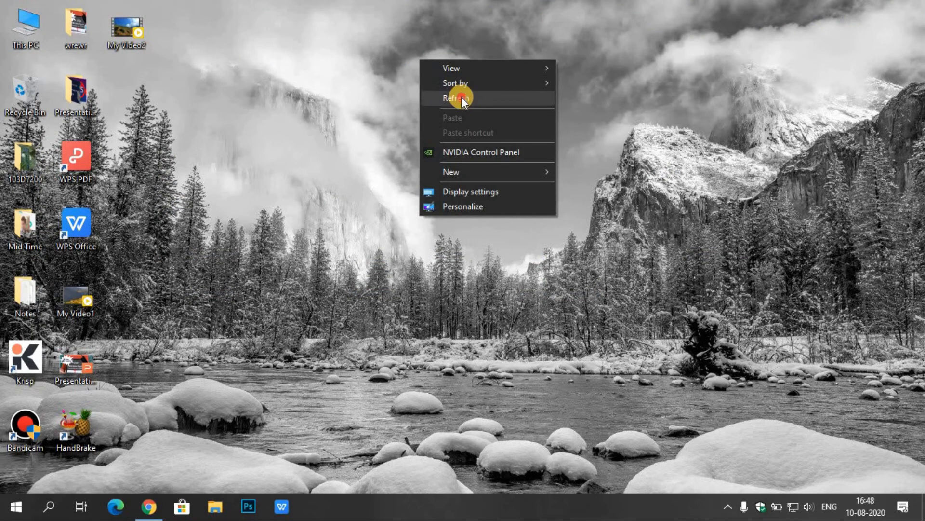
pyautogui.click(458, 96)
# Open Control Panel maximized, switch its view to Category, and open the list of programs to uninstall
pyautogui.press('super')
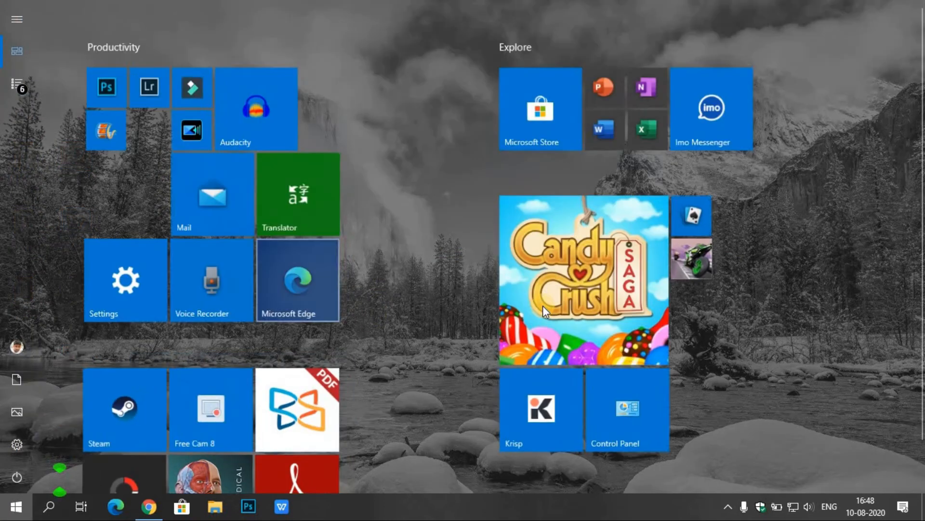
pyautogui.click(629, 409)
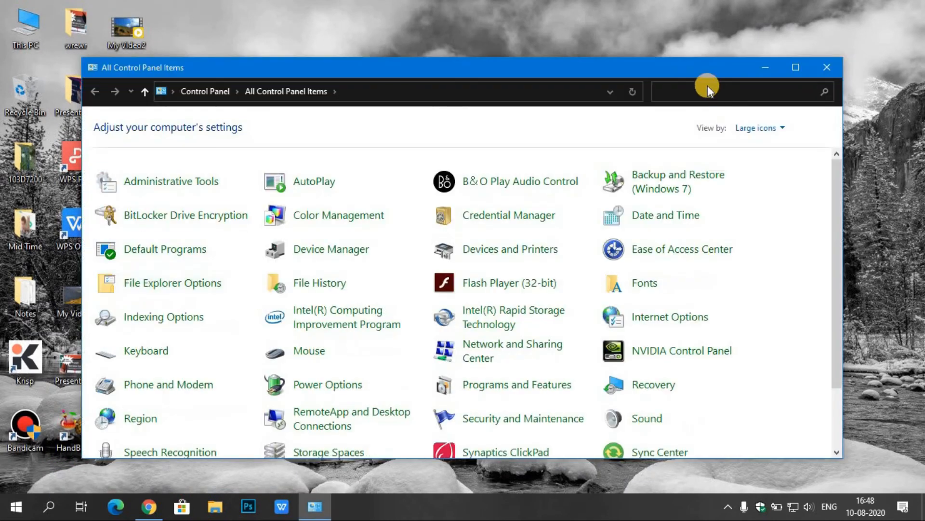
pyautogui.click(796, 67)
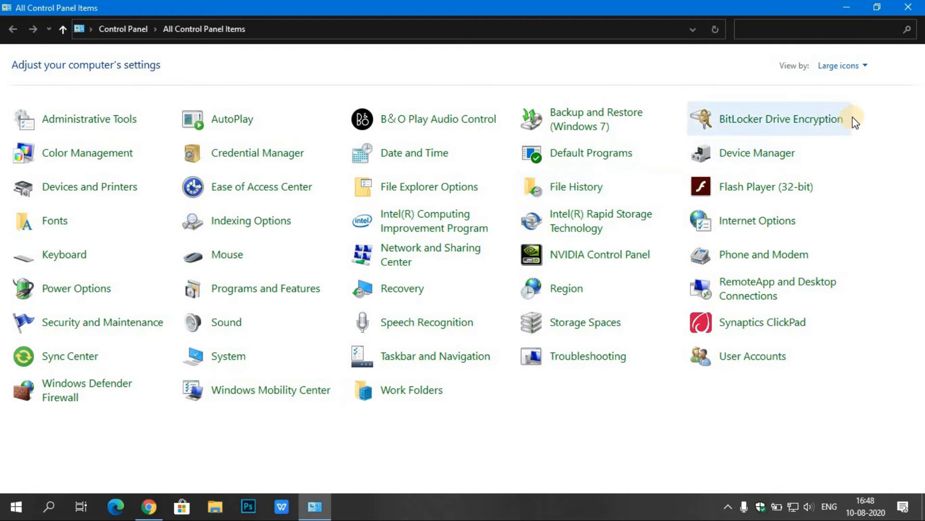
pyautogui.click(863, 66)
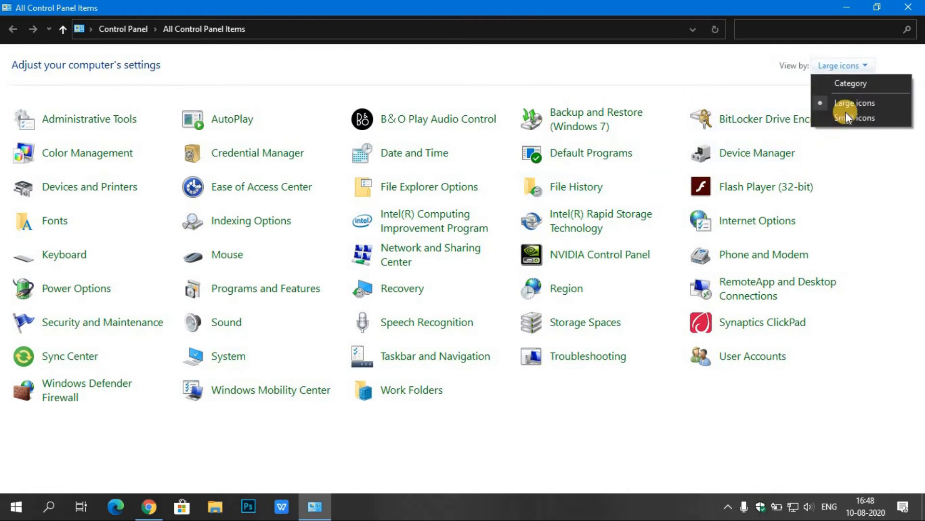
pyautogui.click(849, 83)
pyautogui.click(303, 264)
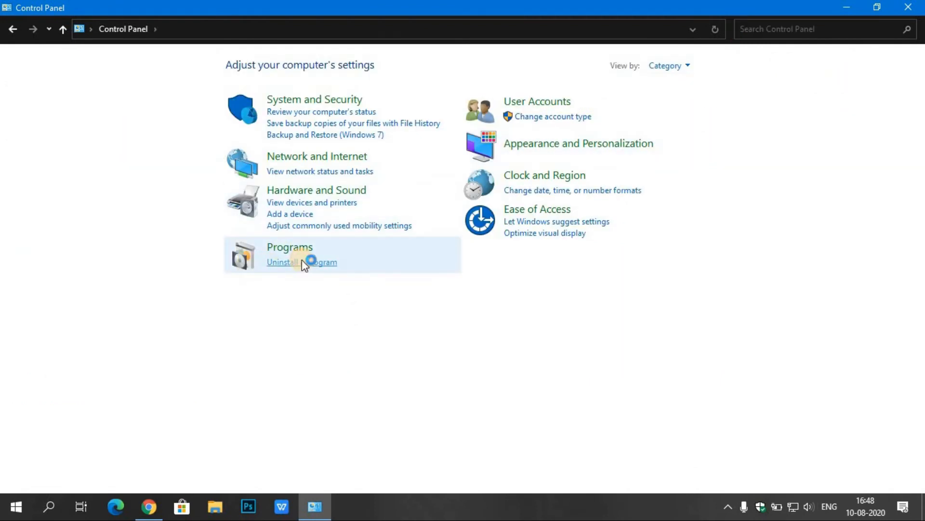
# Uninstall VLC media player from the installed programs and finish its uninstall wizard
pyautogui.scroll(-15, 360, 351)
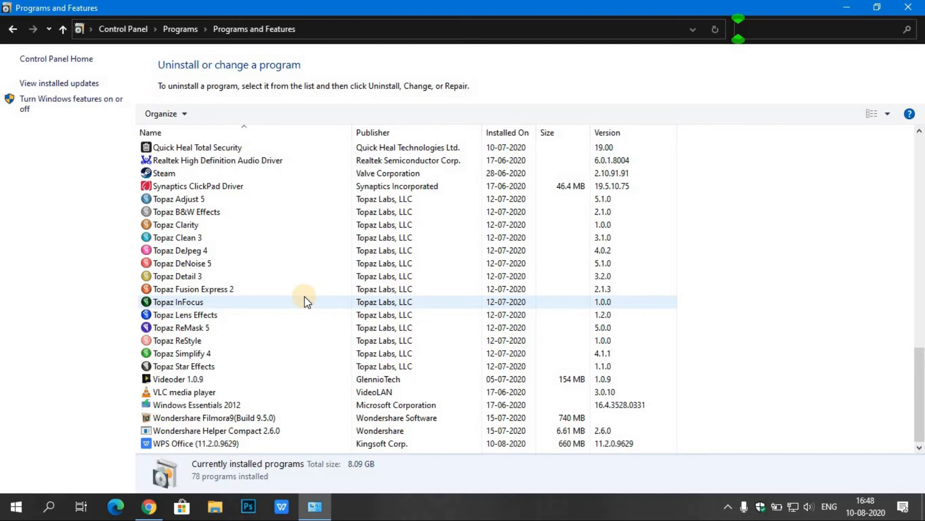
pyautogui.scroll(18, 304, 298)
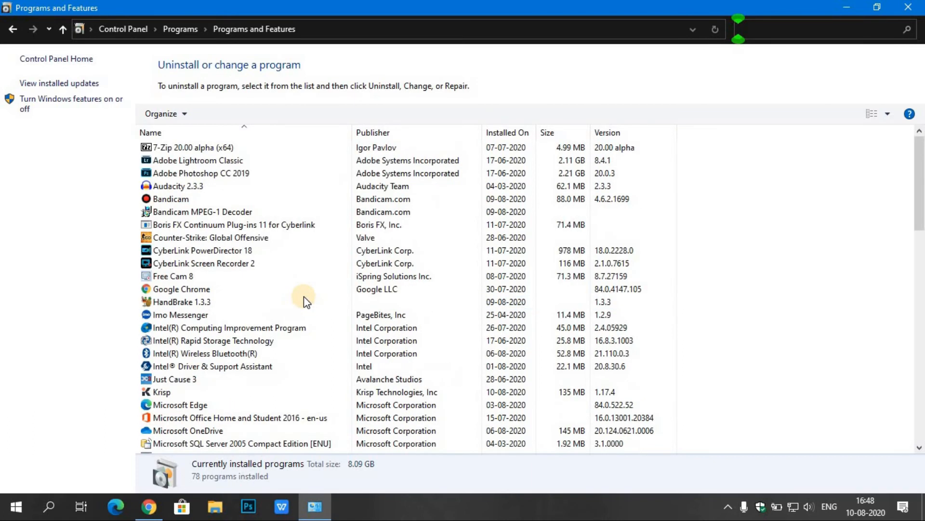
pyautogui.scroll(-18, 308, 313)
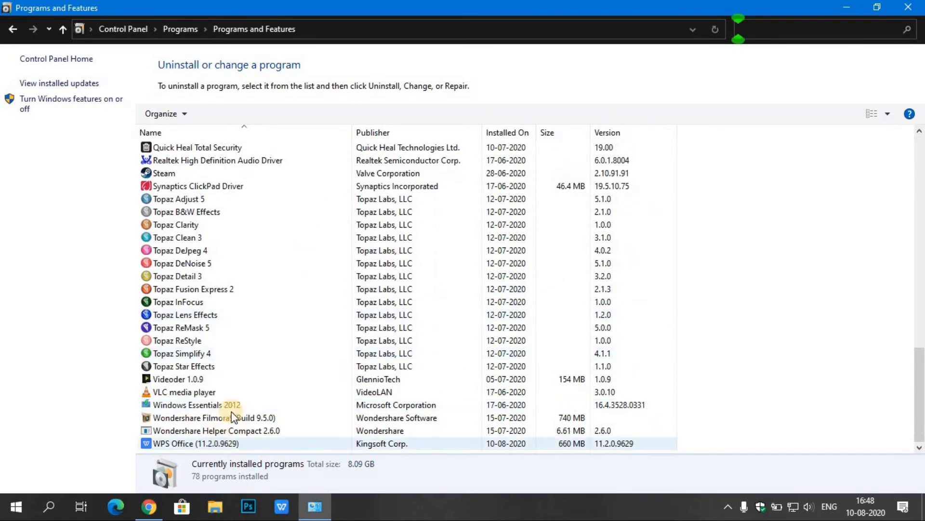
pyautogui.click(281, 393)
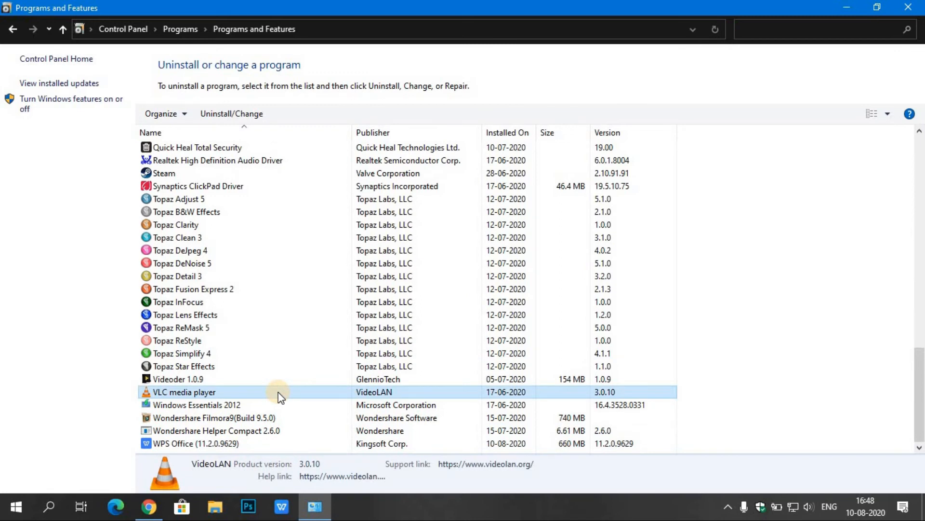
pyautogui.rightClick(279, 392)
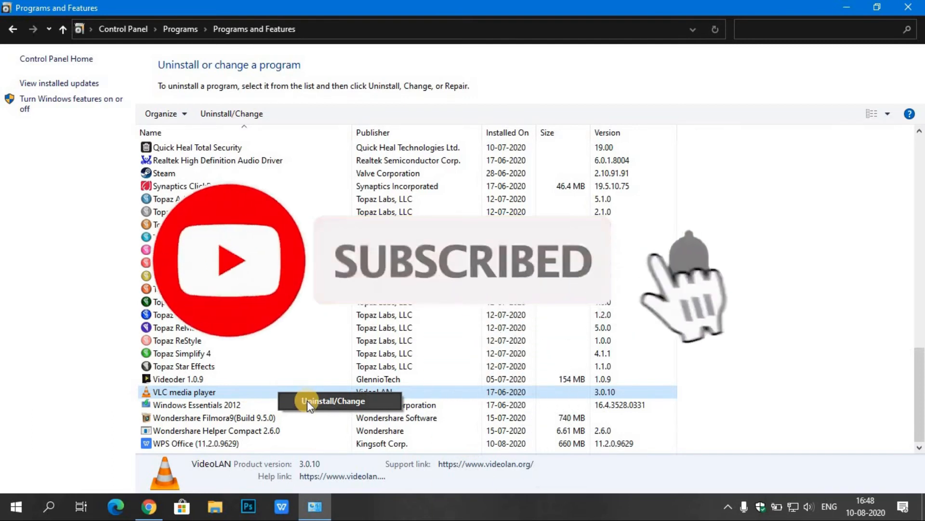
pyautogui.click(308, 400)
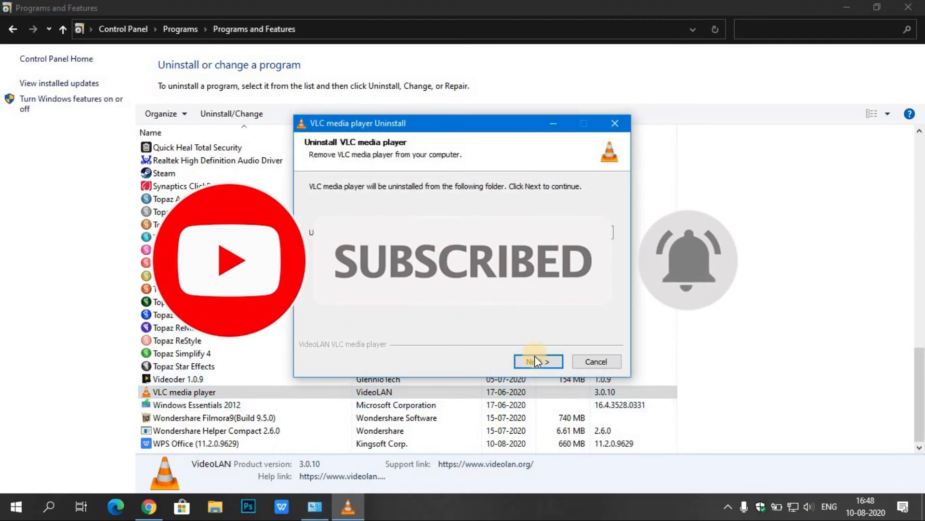
pyautogui.click(536, 361)
pyautogui.click(536, 361)
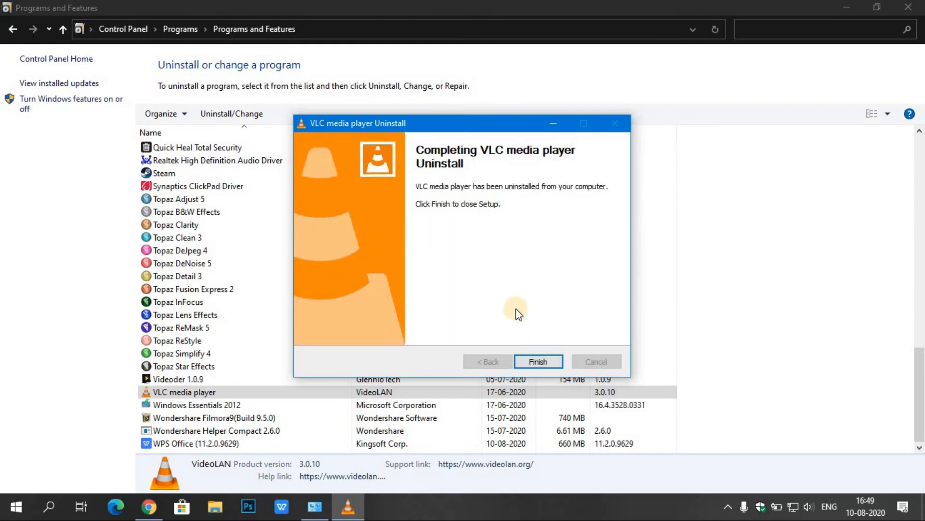
pyautogui.click(536, 361)
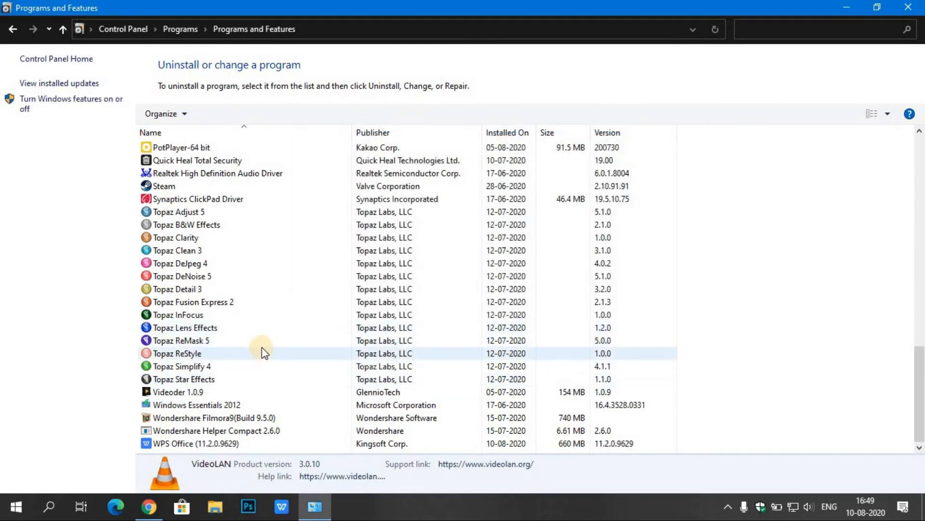
# Close Programs and Features and refresh the desktop
pyautogui.scroll(18, 263, 346)
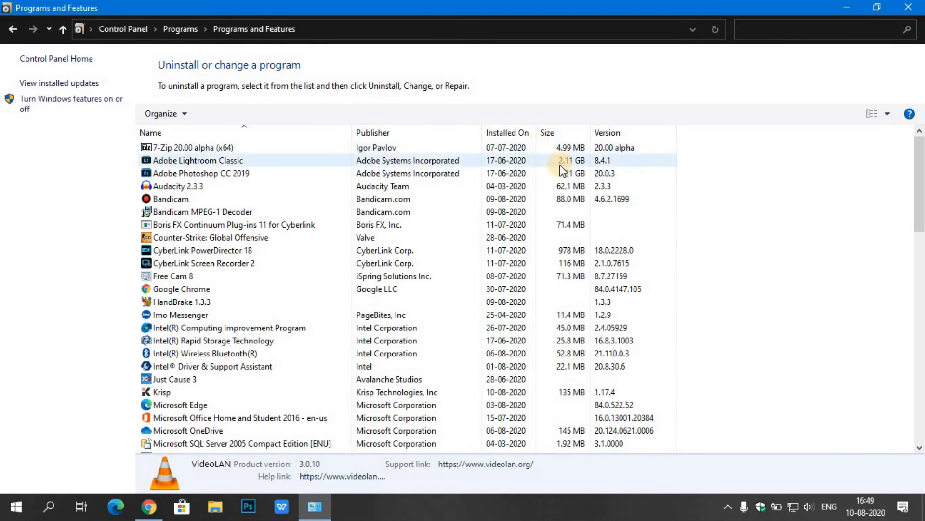
pyautogui.click(908, 7)
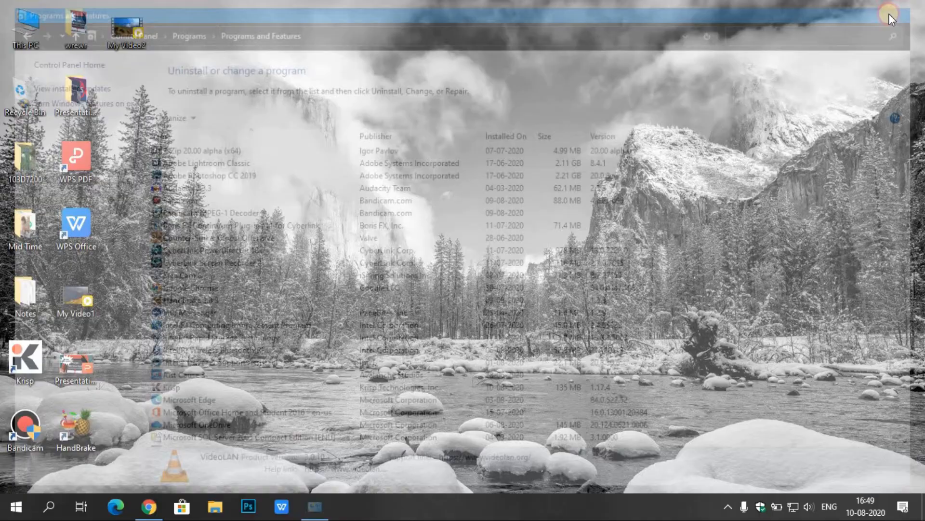
pyautogui.rightClick(456, 190)
pyautogui.click(488, 228)
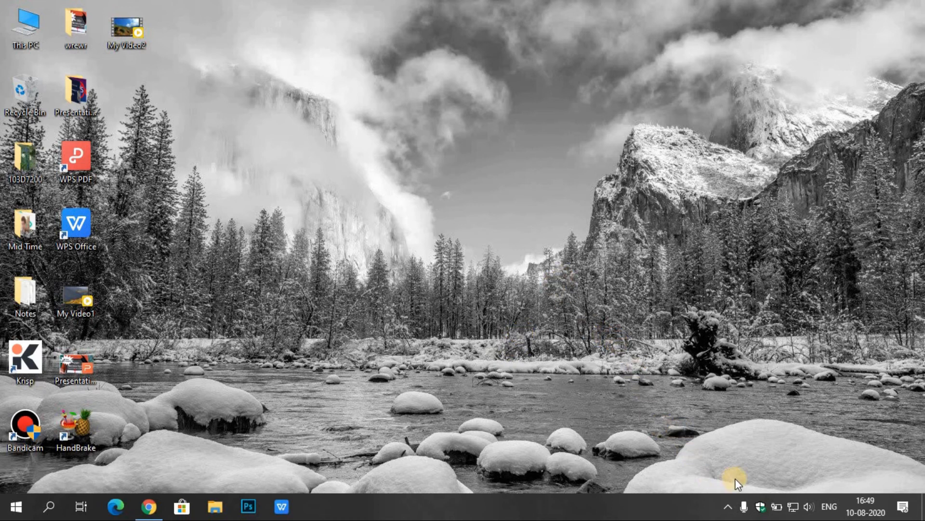
pyautogui.click(769, 506)
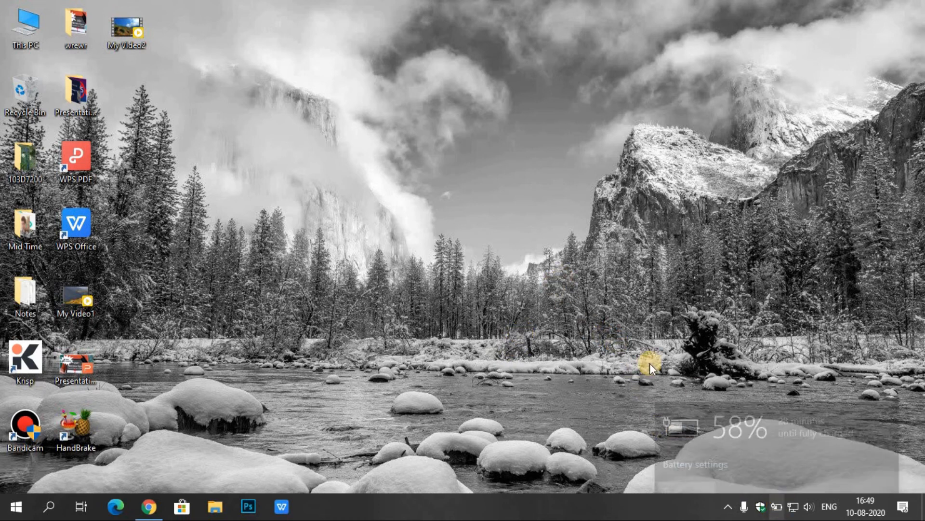
pyautogui.click(429, 111)
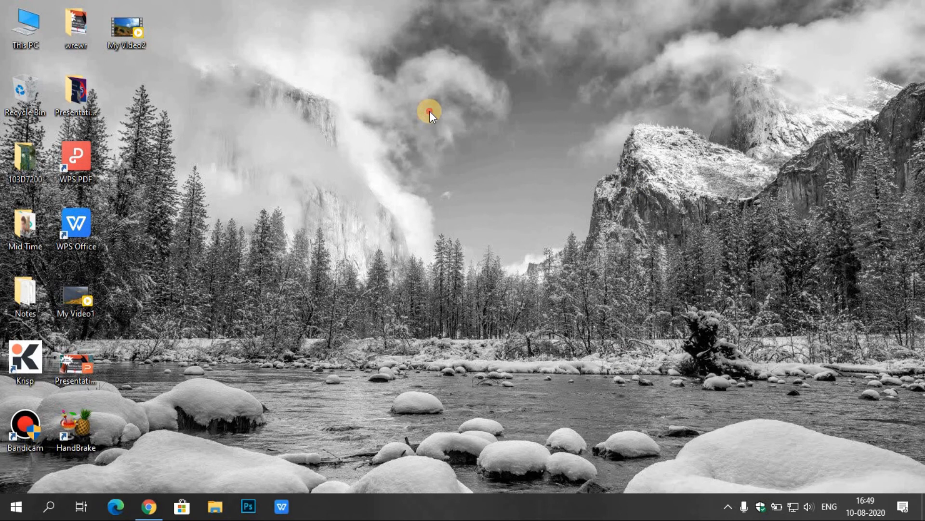
pyautogui.rightClick(521, 160)
pyautogui.click(672, 268)
# Set the on-battery power mode to Best performance and refresh the desktop
pyautogui.click(776, 506)
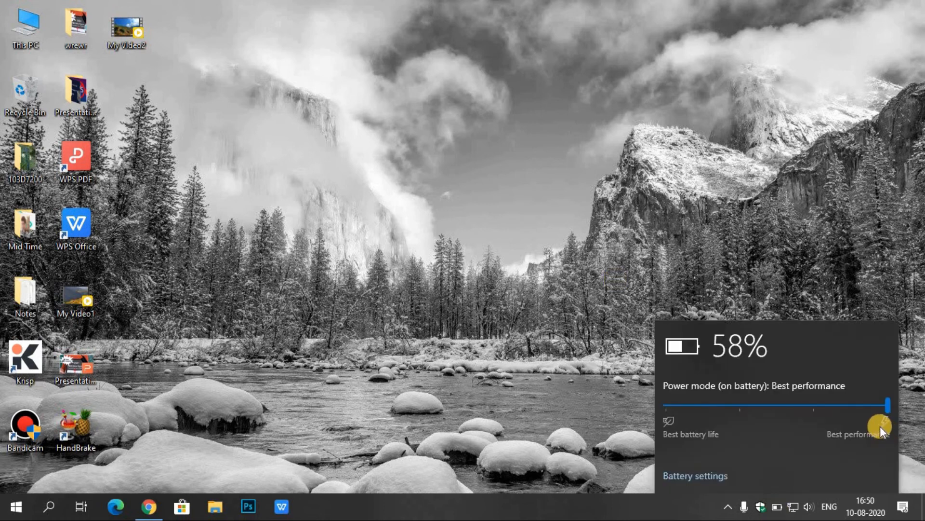
pyautogui.moveTo(875, 404); pyautogui.dragTo(709, 411)
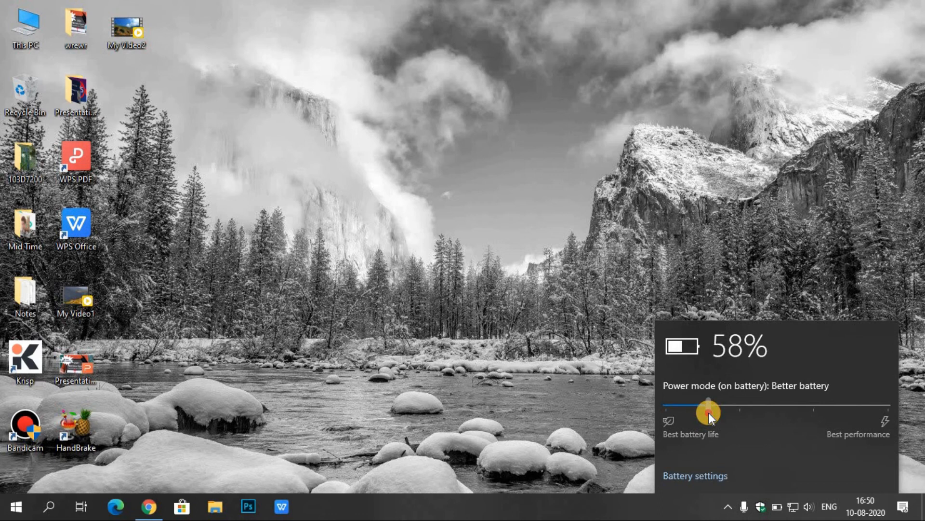
pyautogui.moveTo(710, 412); pyautogui.dragTo(889, 404)
pyautogui.click(613, 137)
pyautogui.rightClick(612, 137)
pyautogui.click(667, 171)
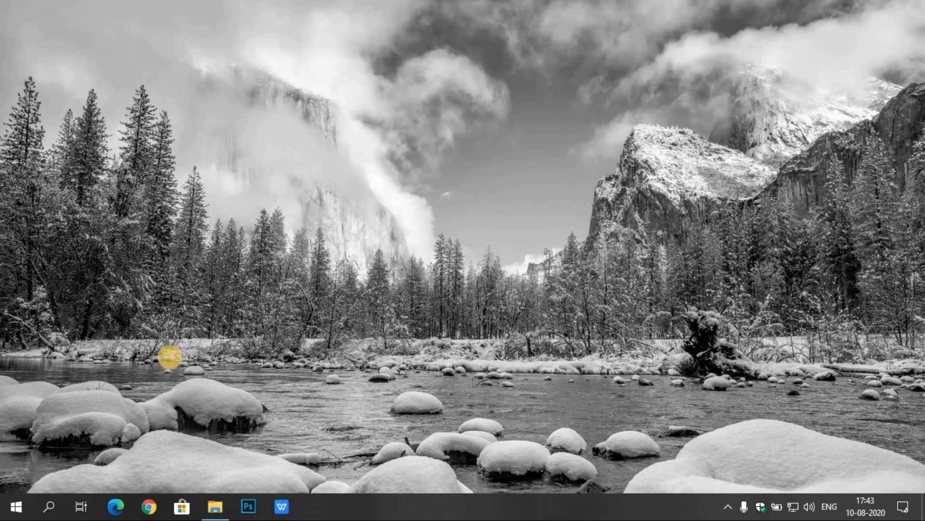
# Check for Windows updates in the Update & Security settings, and close Settings
pyautogui.click(5, 514)
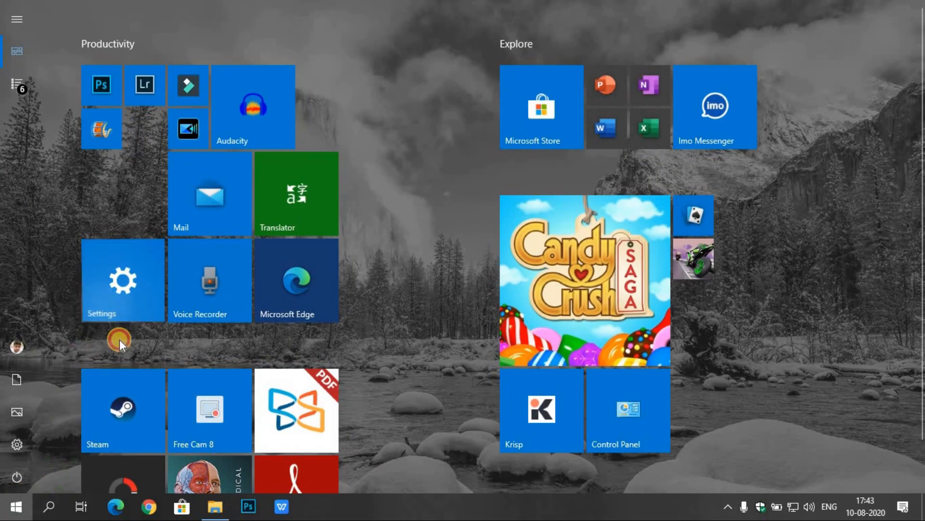
pyautogui.click(118, 314)
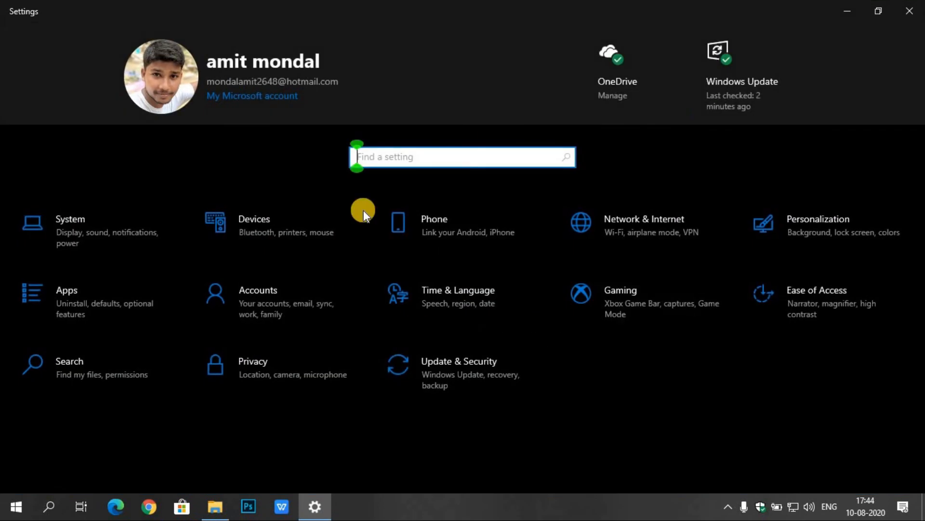
pyautogui.click(458, 360)
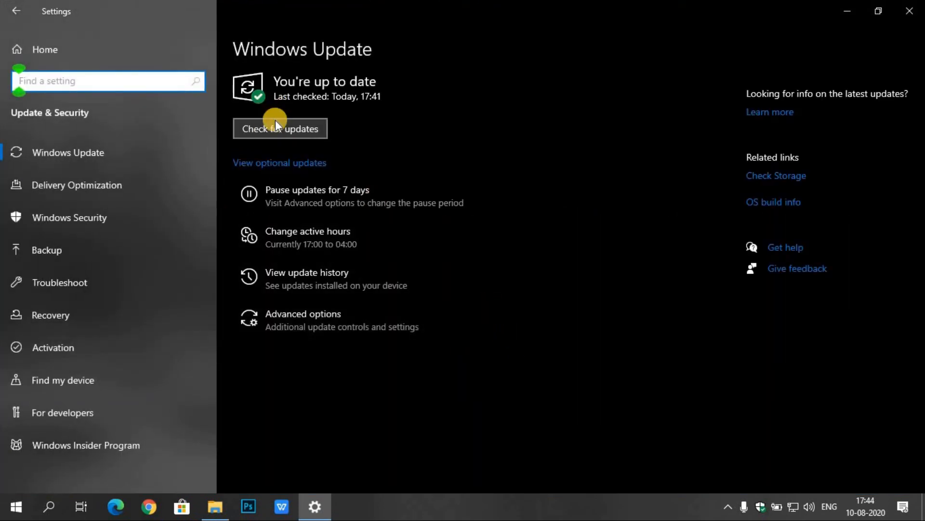
pyautogui.click(277, 126)
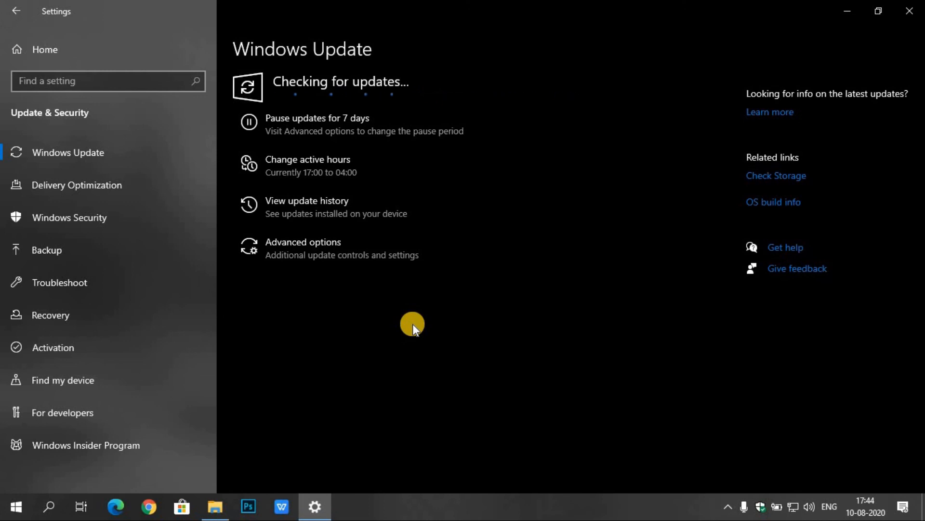
pyautogui.click(909, 11)
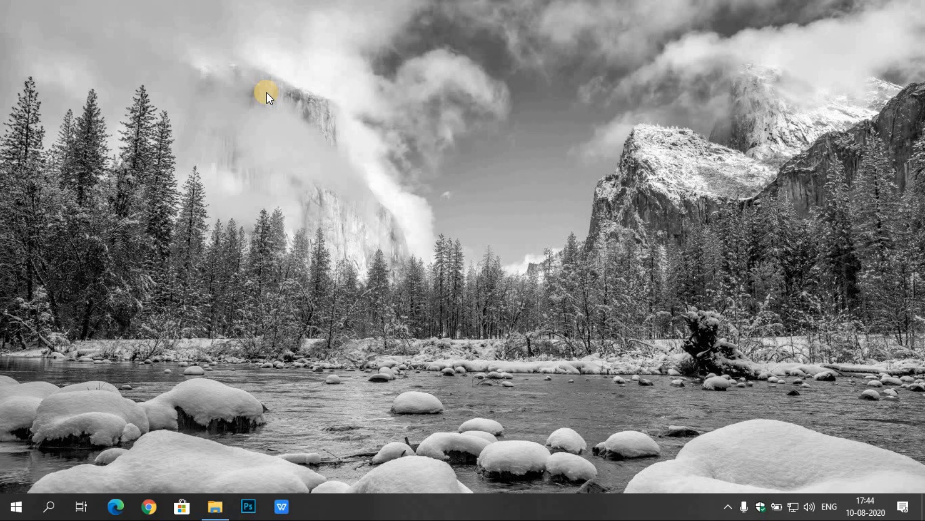
pyautogui.rightClick(464, 320)
pyautogui.click(522, 359)
# Open Task Manager to examine the running processes and their resource usage, and close it
pyautogui.rightClick(415, 504)
pyautogui.click(460, 441)
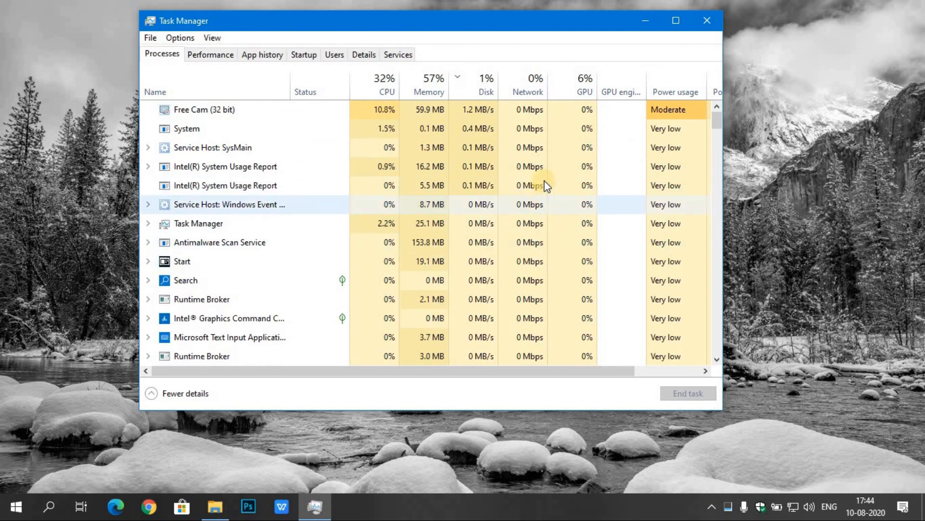
pyautogui.click(707, 20)
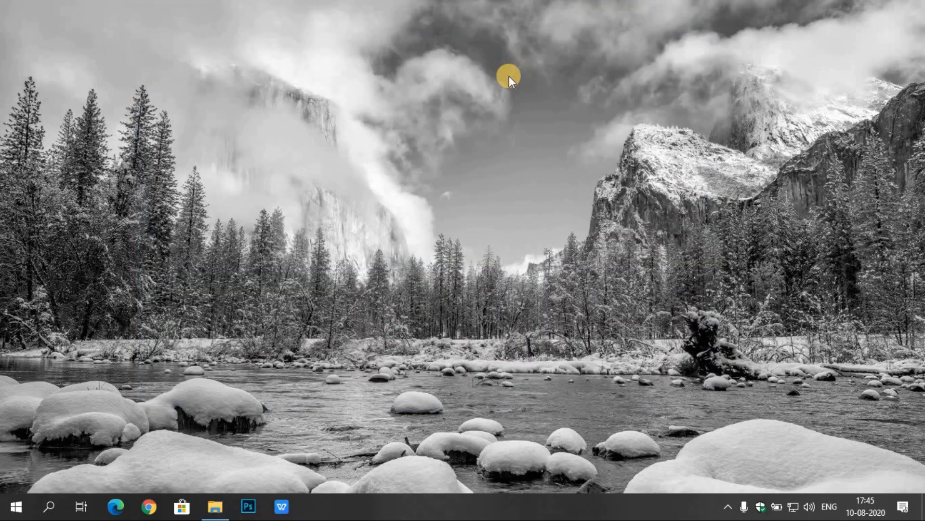